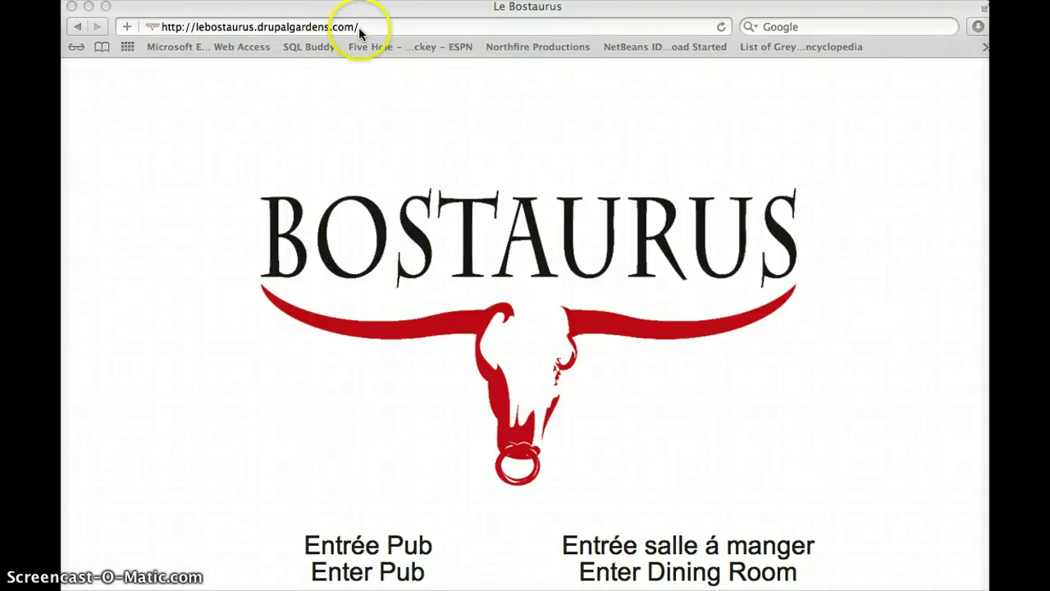
Load lebostaurus.drupalgardens.com/user in Safari to reach the Log in or sign up page
left_click(360, 28)
left_click_drag(371, 28, 182, 28)
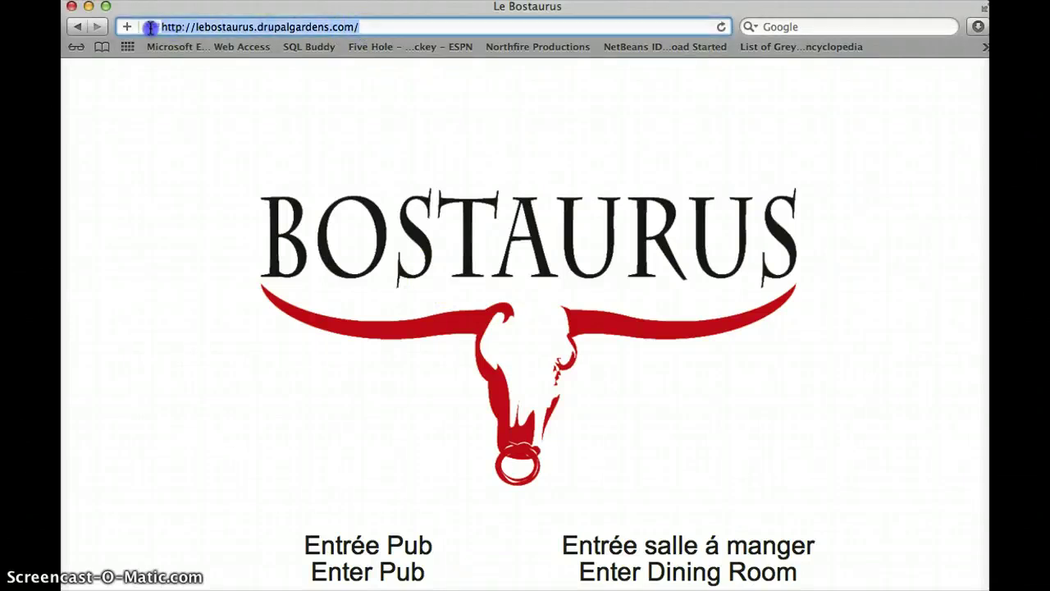
left_click(365, 27)
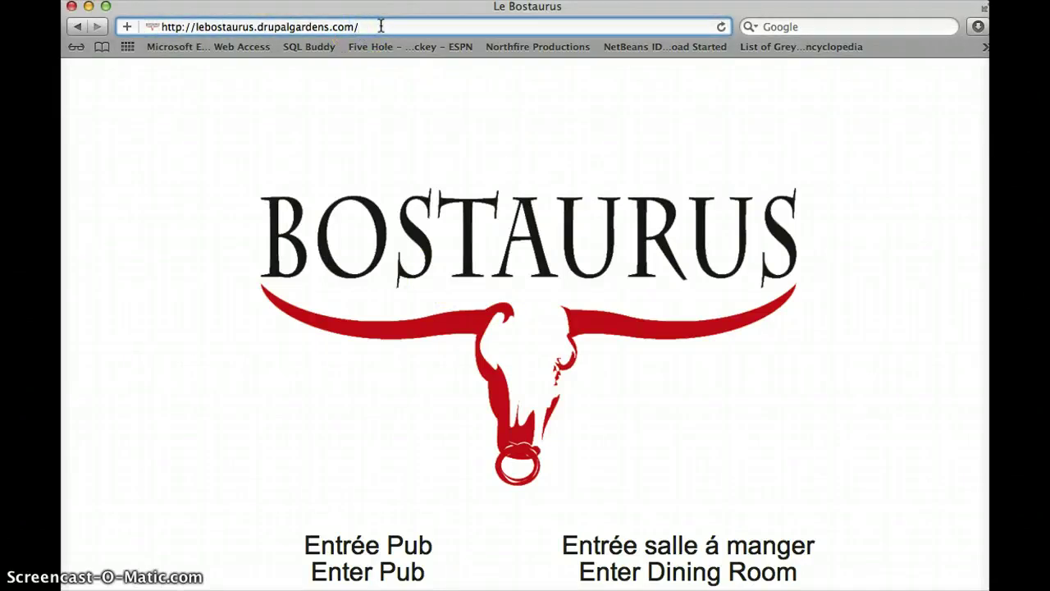
type("user")
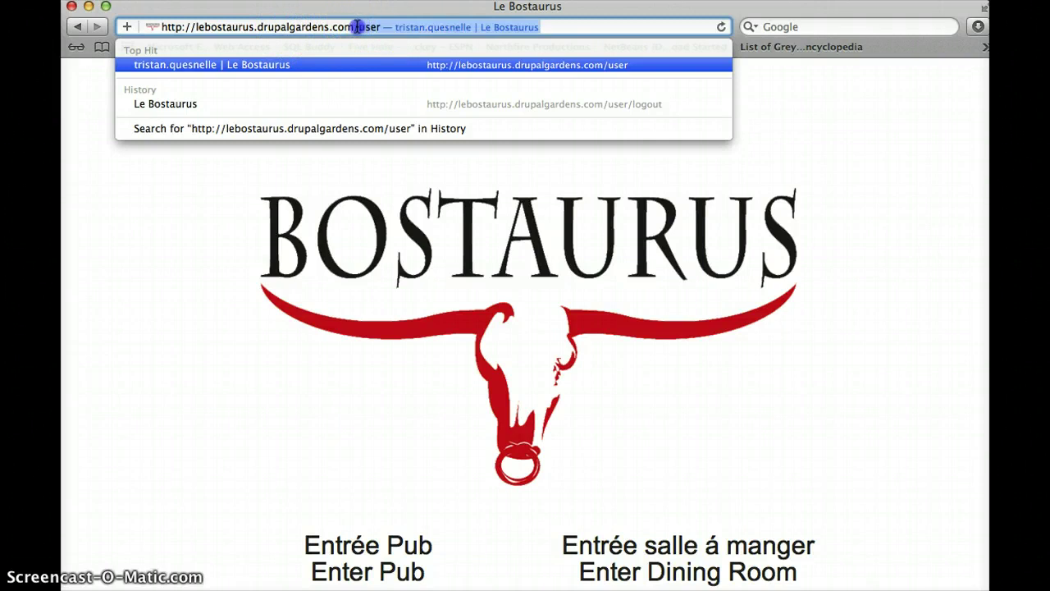
key("Return")
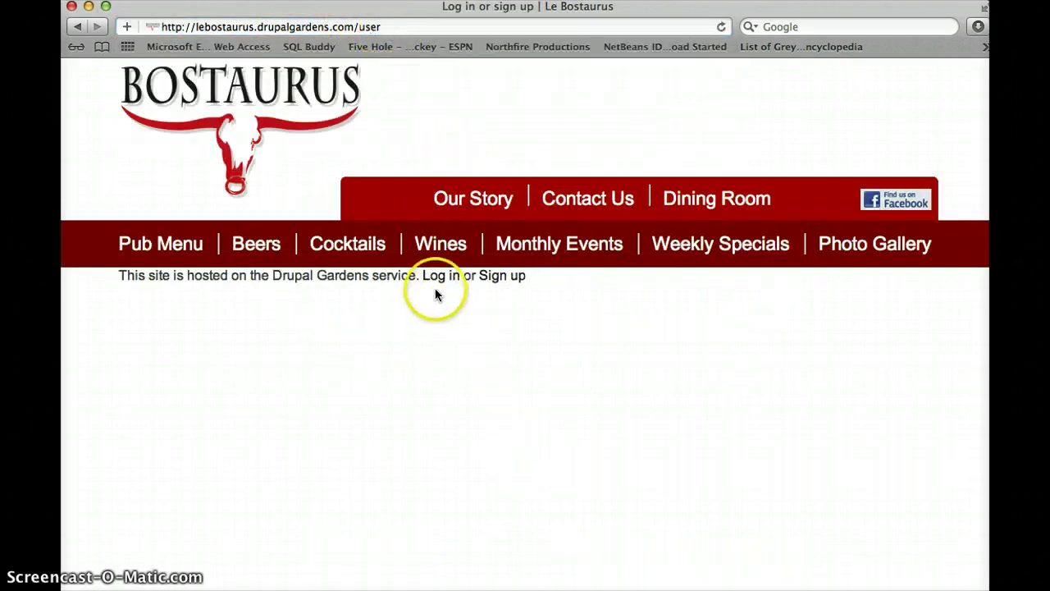
Log in to the Le Bostaurus site with the editor's username and password
left_click(441, 279)
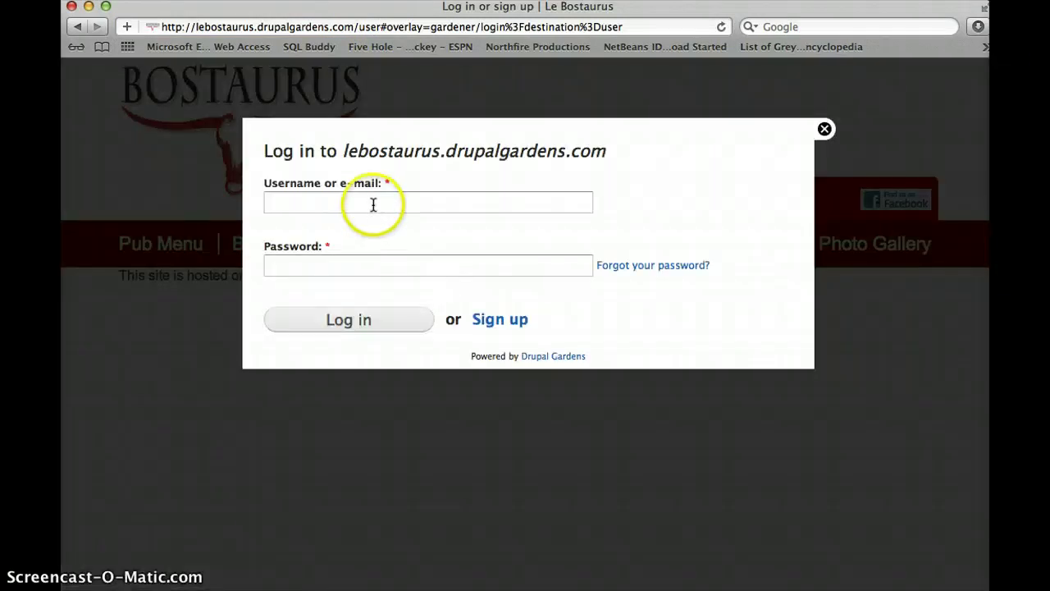
left_click(373, 204)
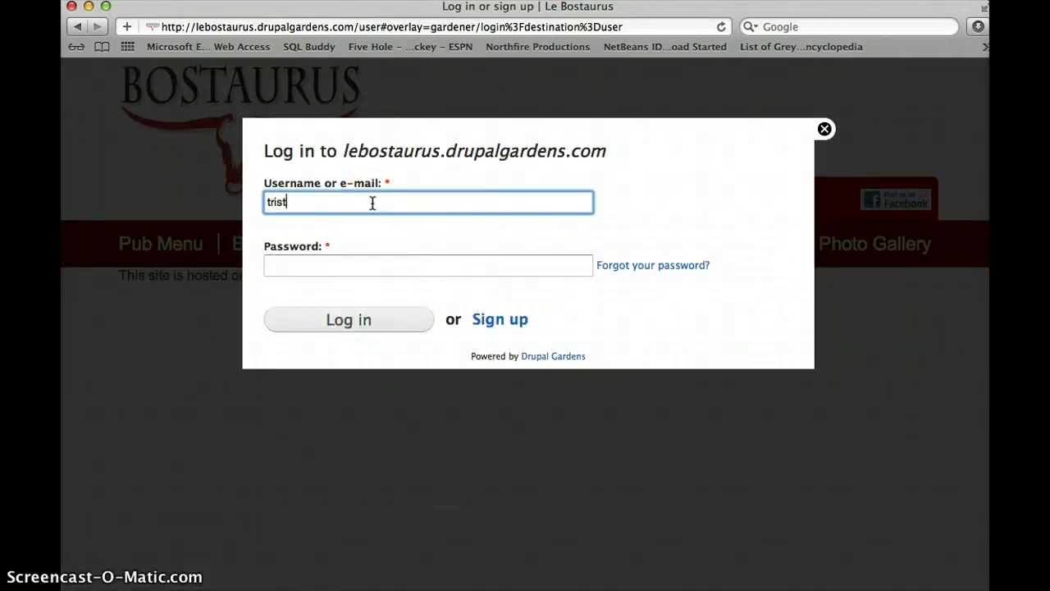
key("Tab")
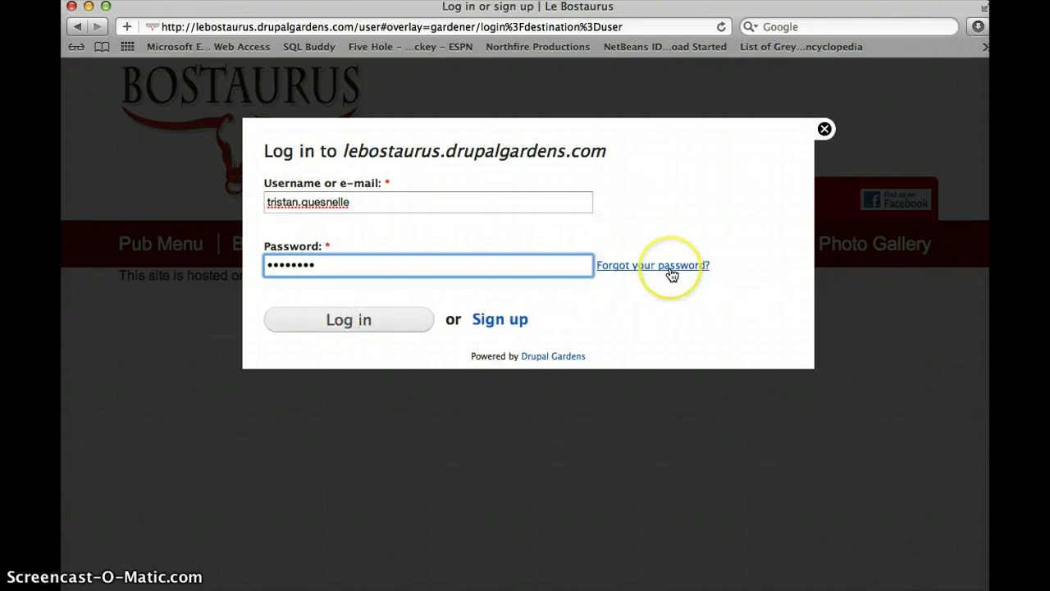
left_click(371, 323)
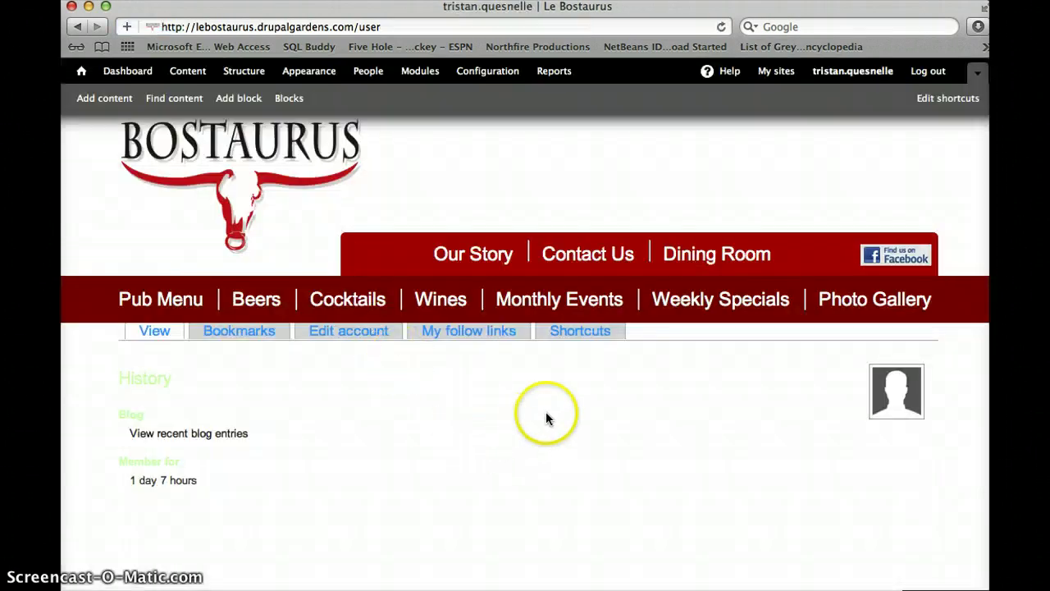
From the home page, enter the Pub and open its Our Story page
mouse_move(206, 212)
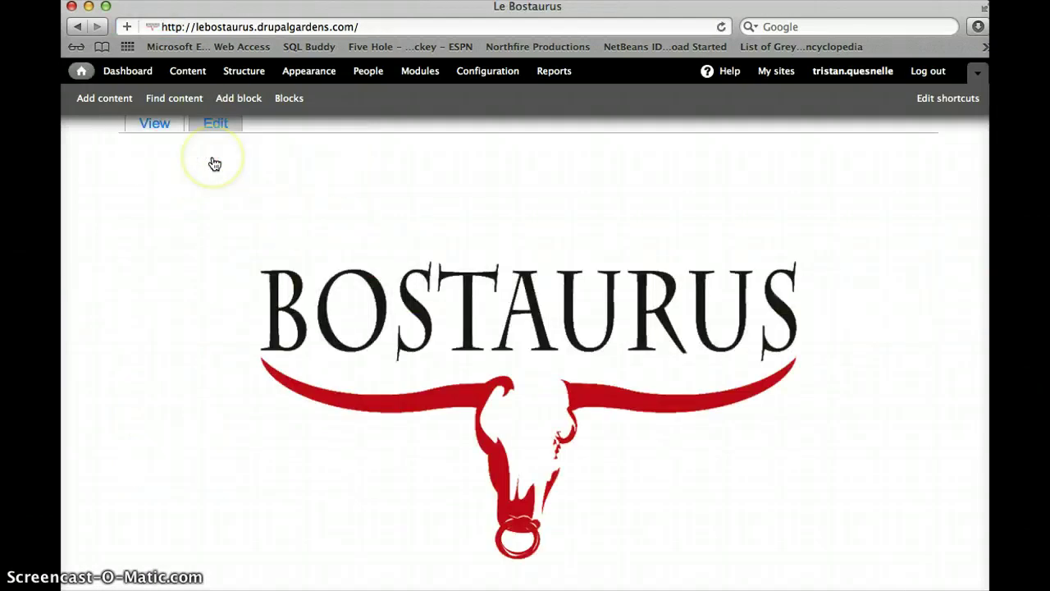
scroll(446, 332, "down", 2)
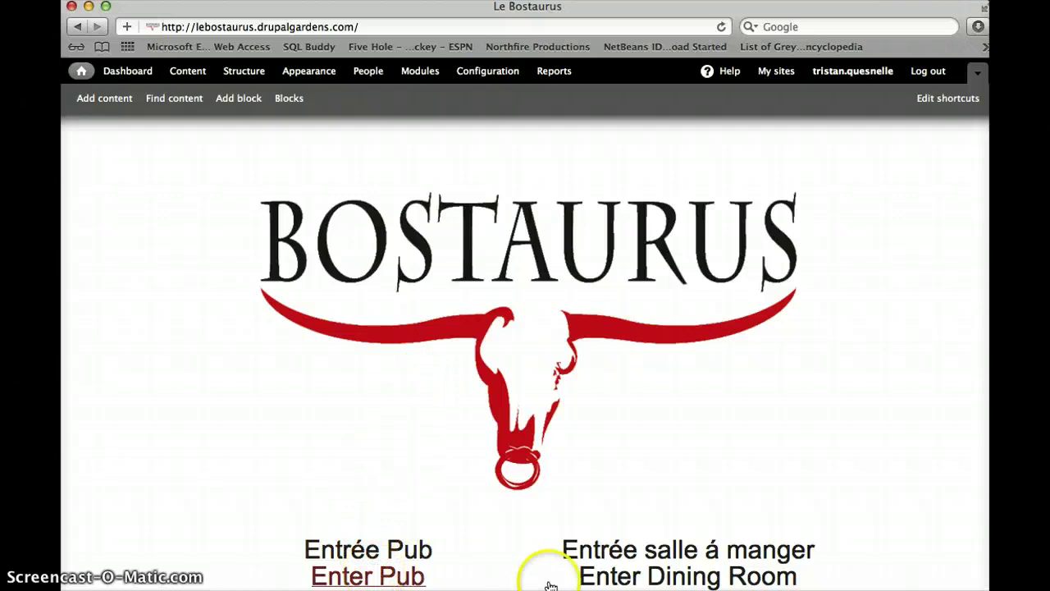
left_click(386, 577)
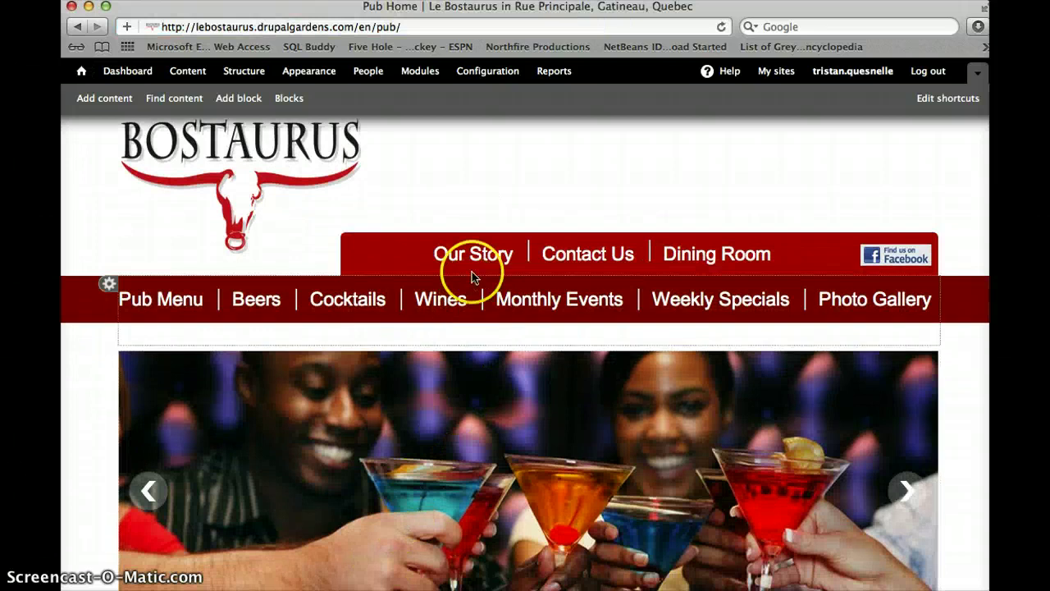
left_click(477, 258)
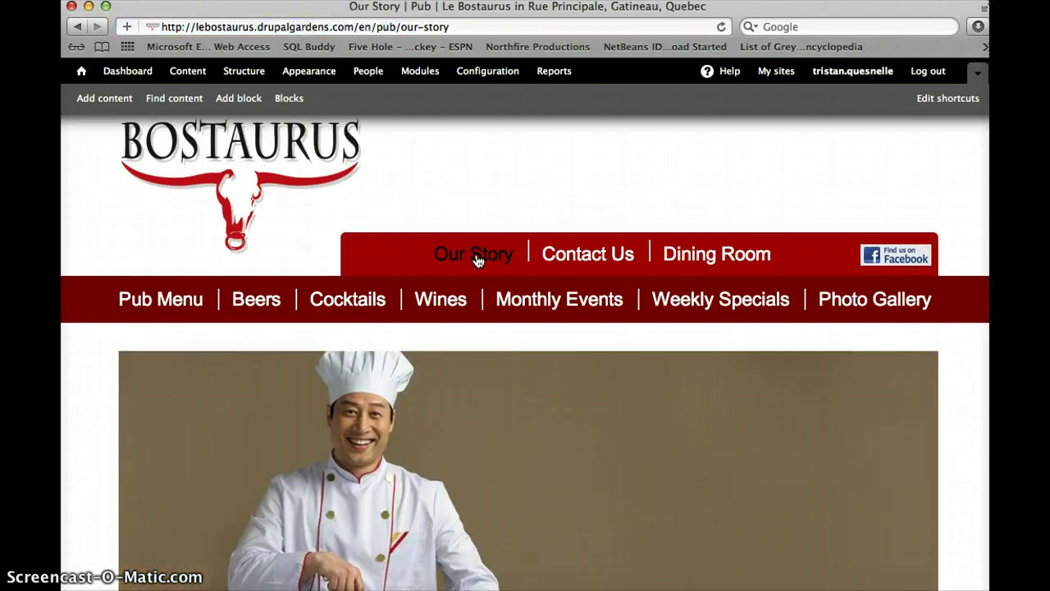
scroll(475, 262, "down", 8)
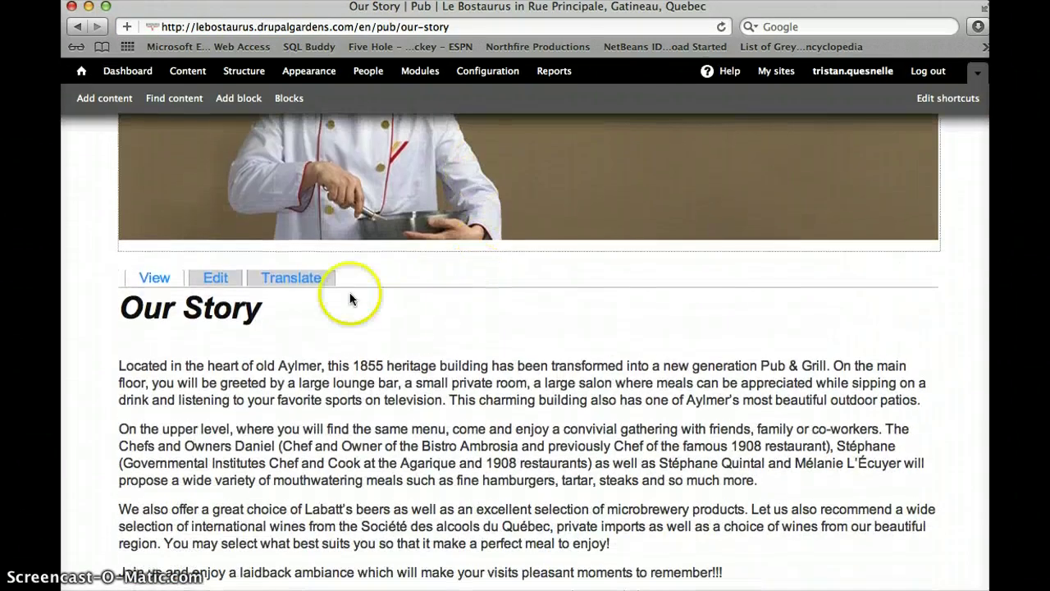
left_click(215, 283)
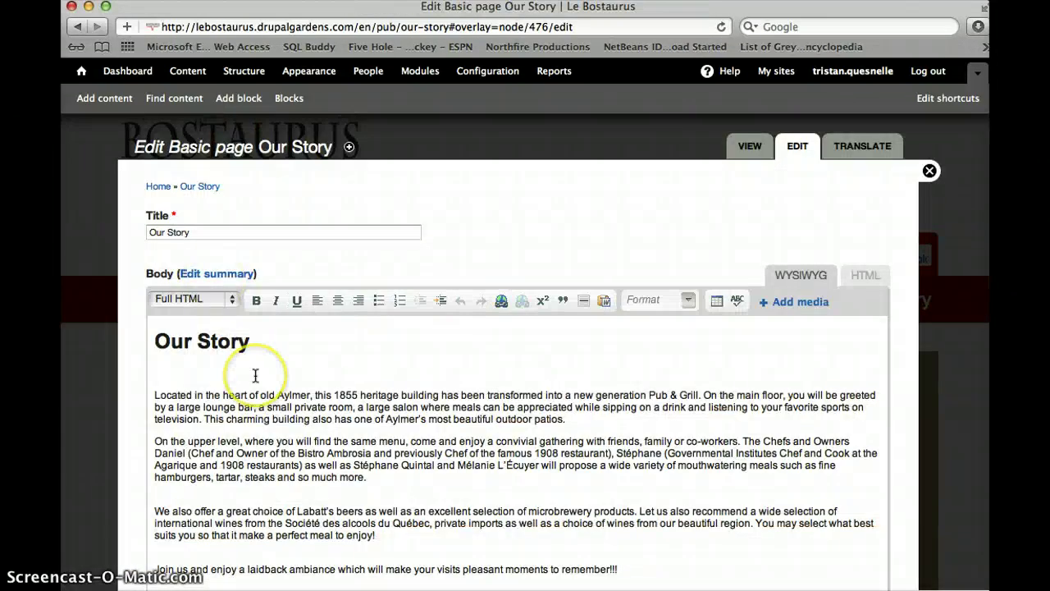
scroll(255, 375, "down", 3)
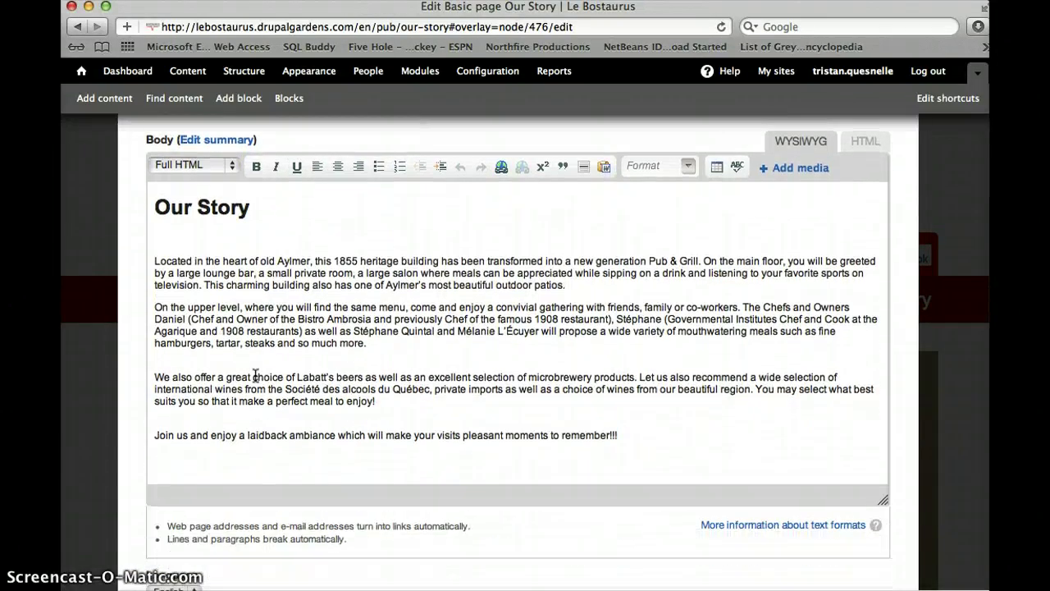
left_click(269, 284)
left_click_drag(271, 253, 154, 254)
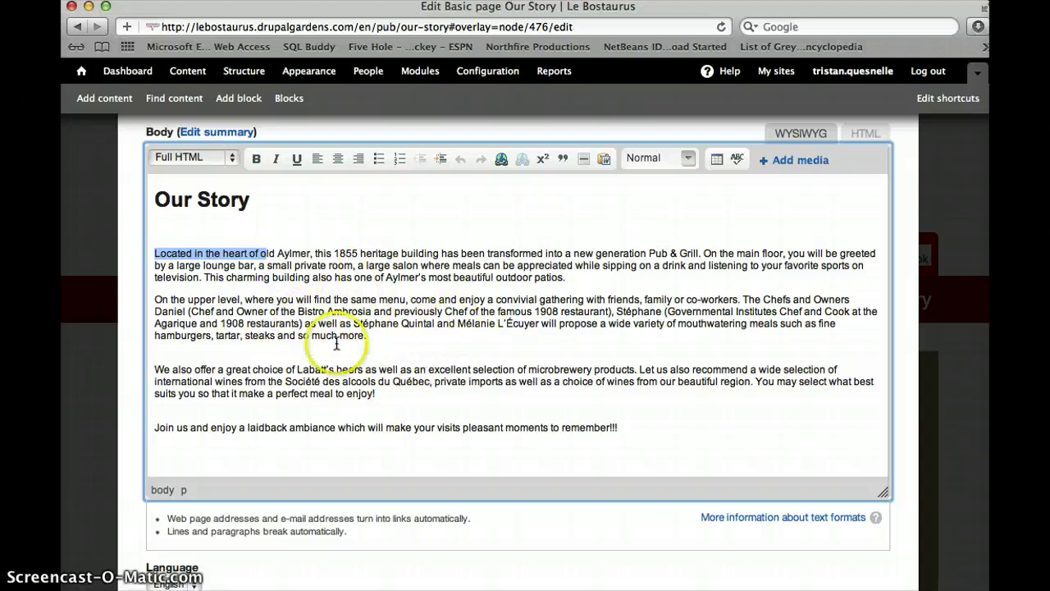
scroll(340, 336, "down", 10)
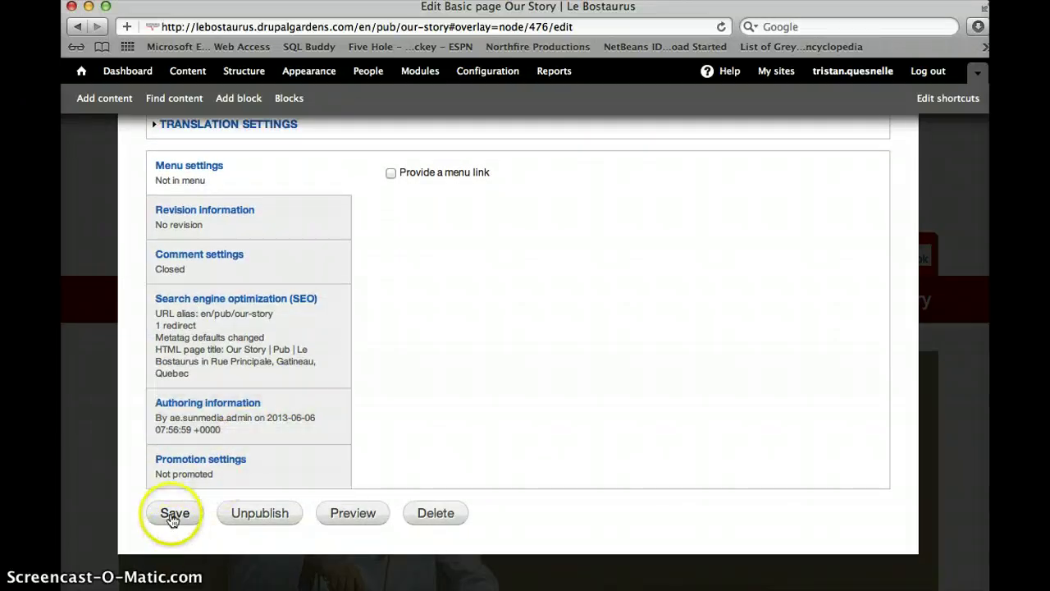
scroll(857, 369, "up", 10)
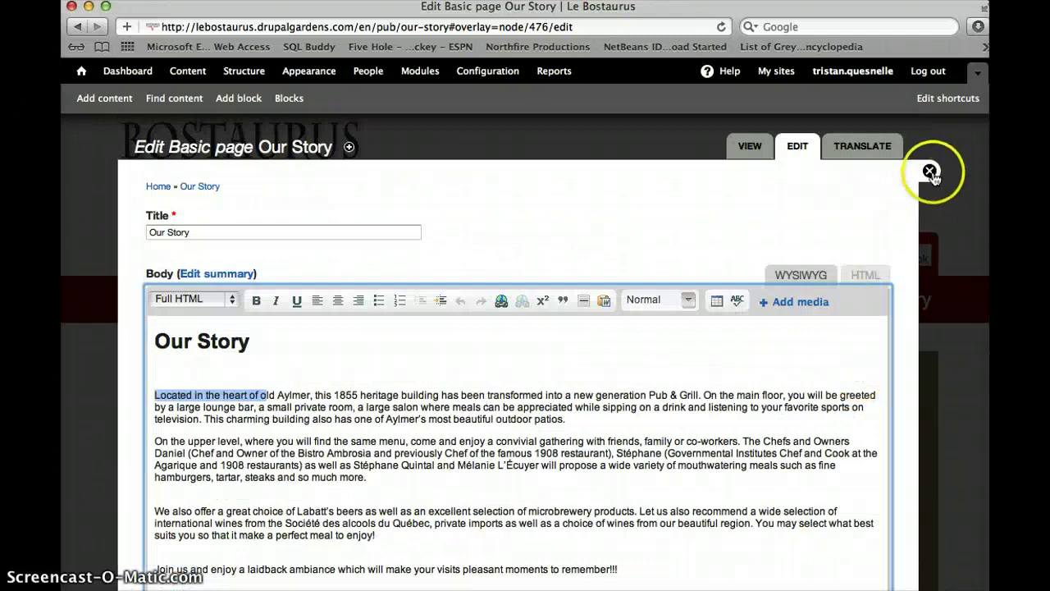
left_click(930, 170)
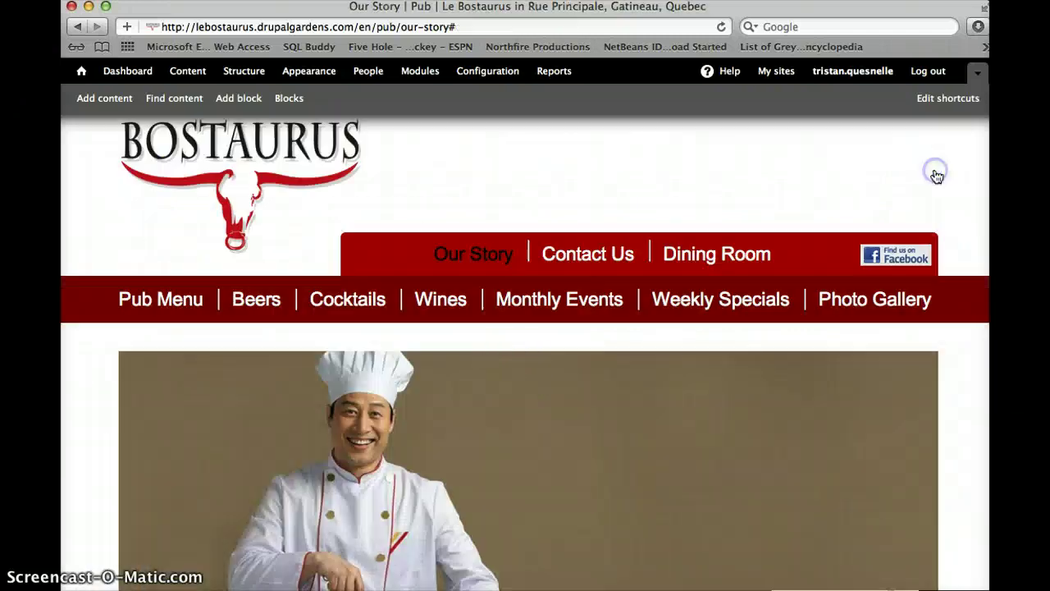
Open the pub's Contact Us page and scroll down to its webform
left_click(603, 259)
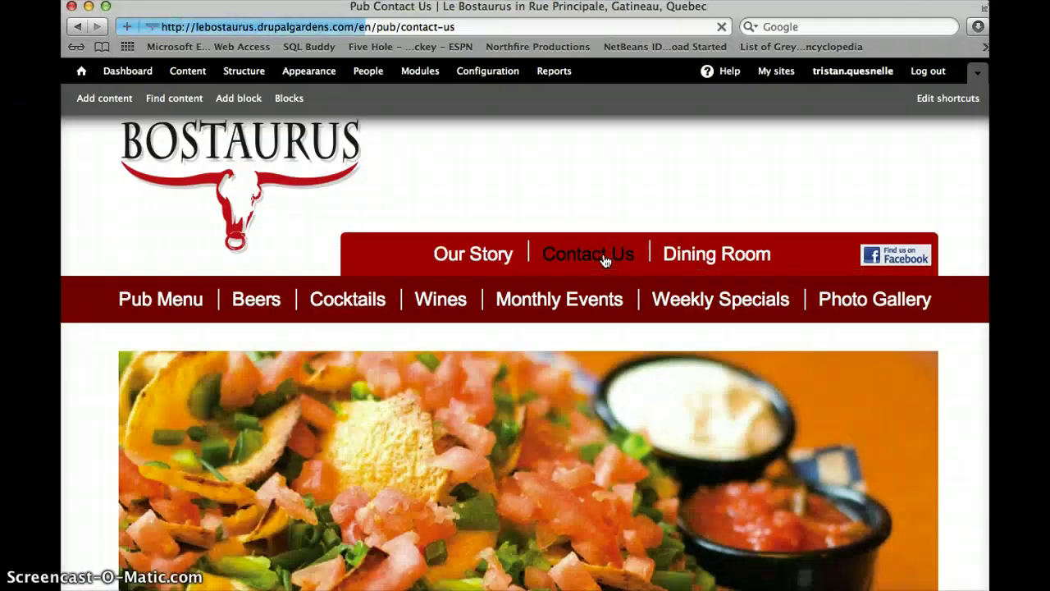
scroll(544, 369, "down", 6)
scroll(544, 370, "down", 3)
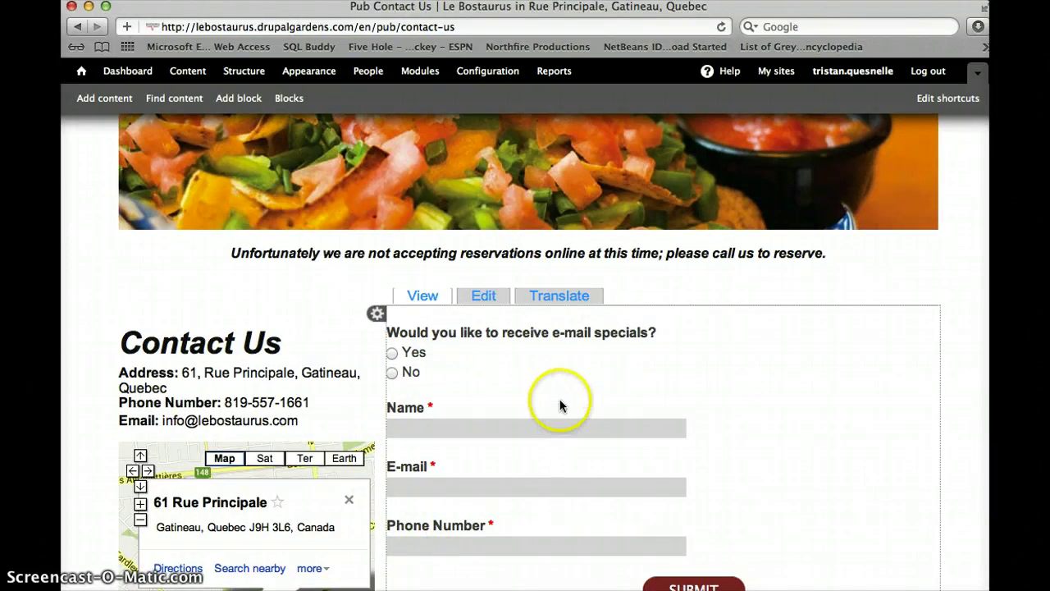
scroll(558, 472, "down", 1)
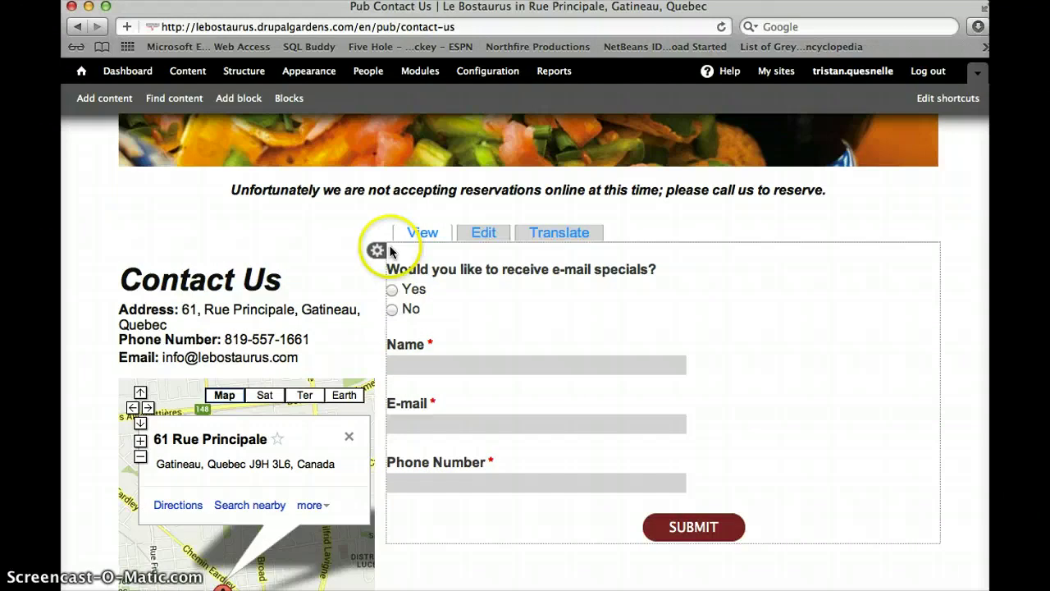
Download the webform's four submissions from Results, then close the results overlay
left_click(381, 250)
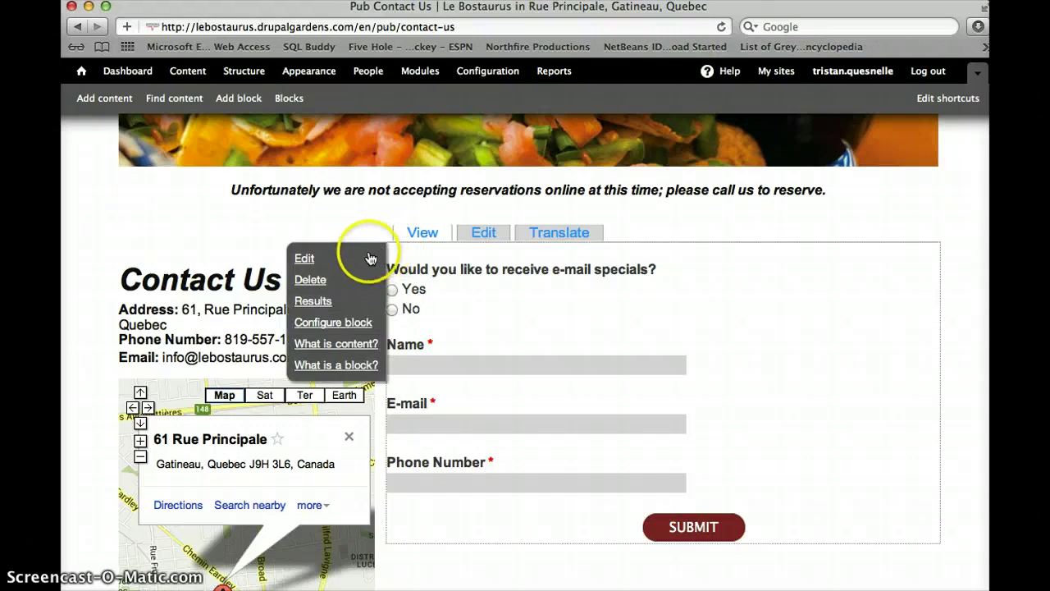
left_click(313, 301)
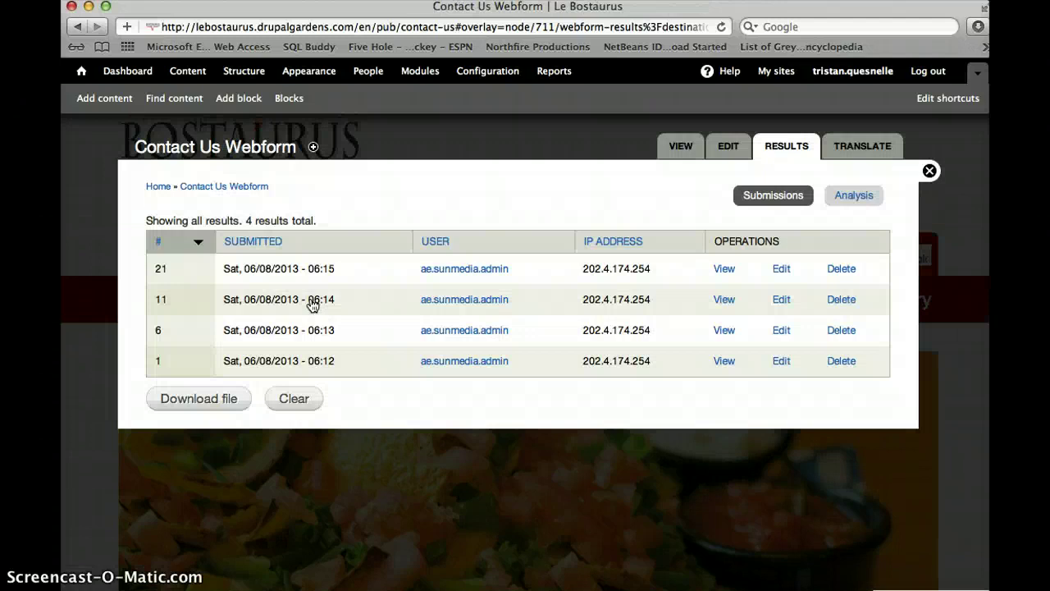
left_click(204, 400)
left_click(929, 172)
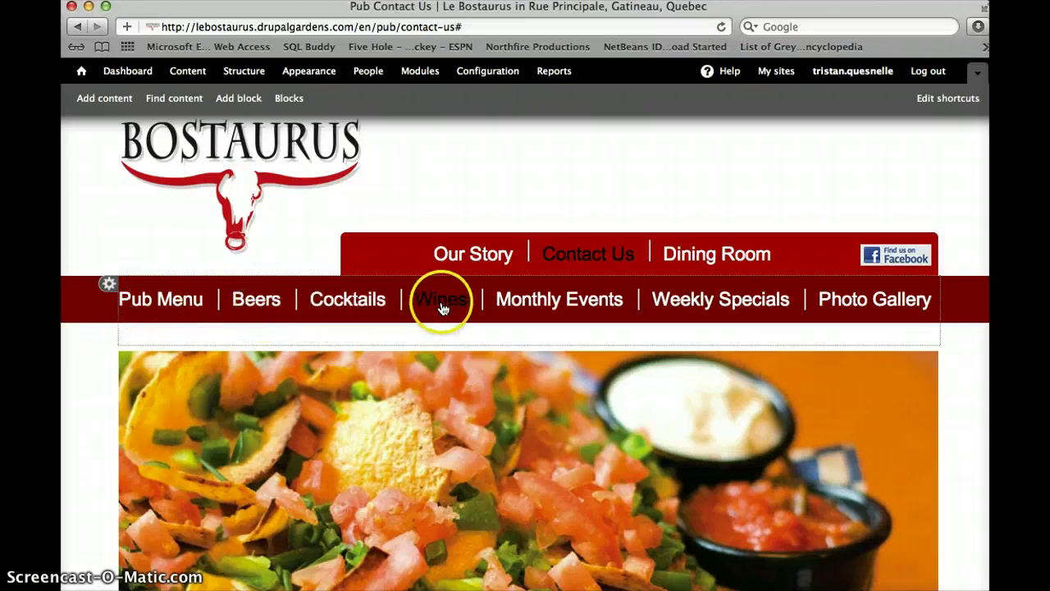
Show the Pub Menu's Burger section listing Beef, Bison and Chicken burgers with prices
left_click(188, 299)
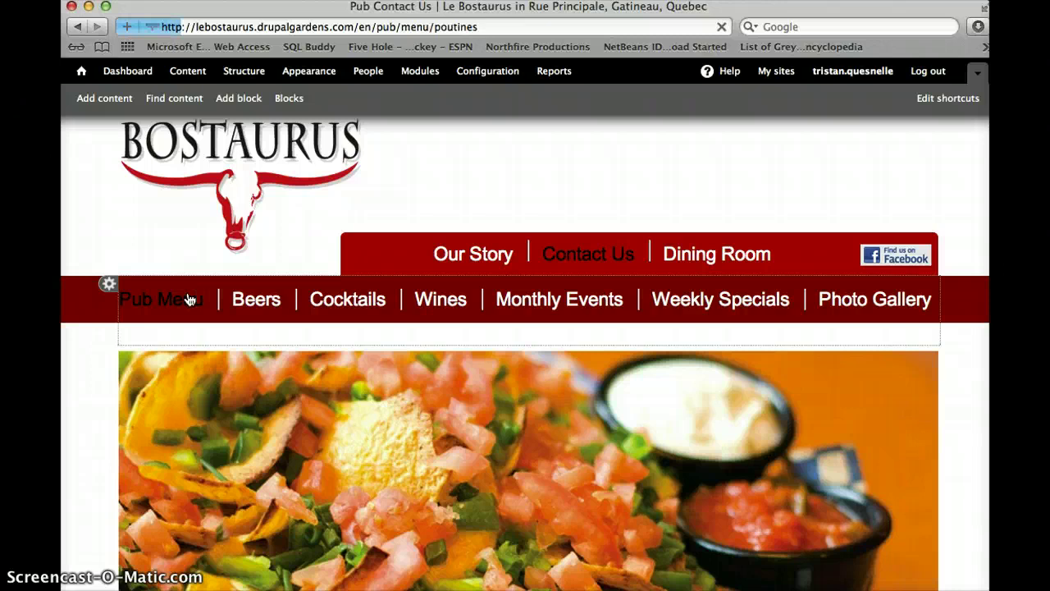
scroll(200, 534, "down", 5)
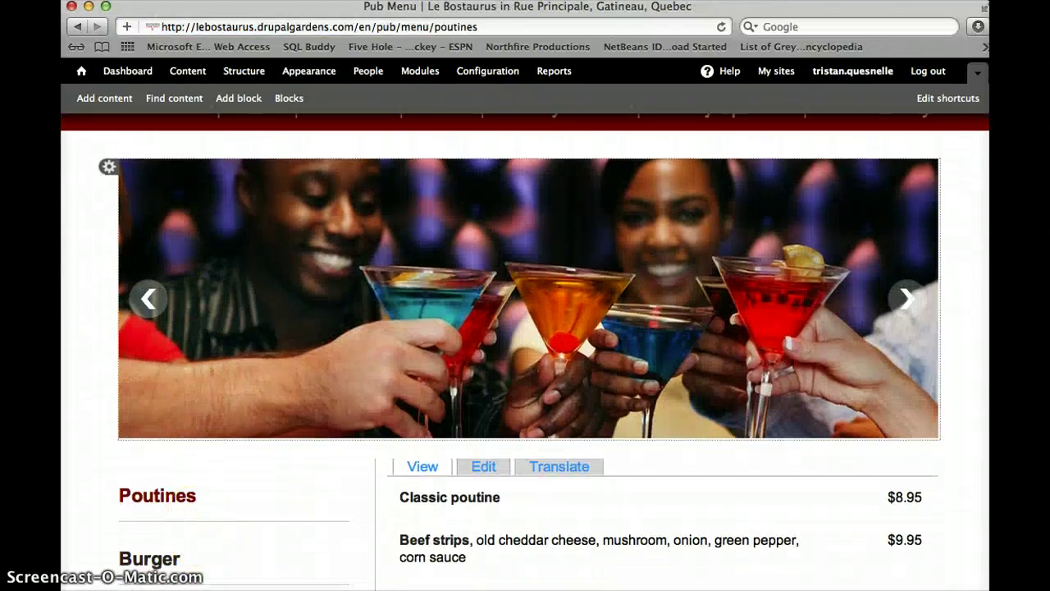
scroll(206, 553, "down", 5)
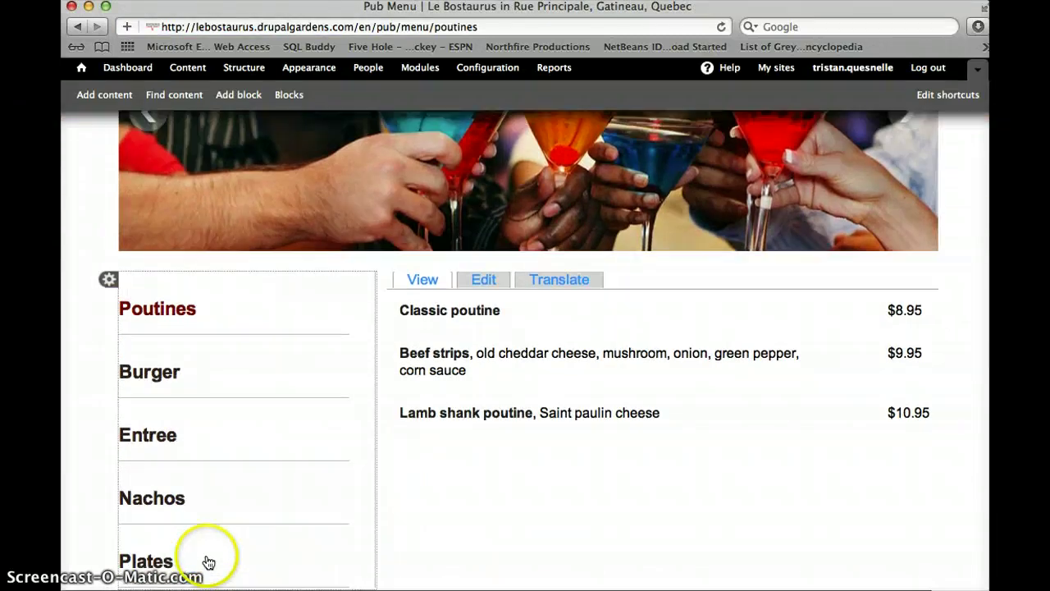
left_click(154, 385)
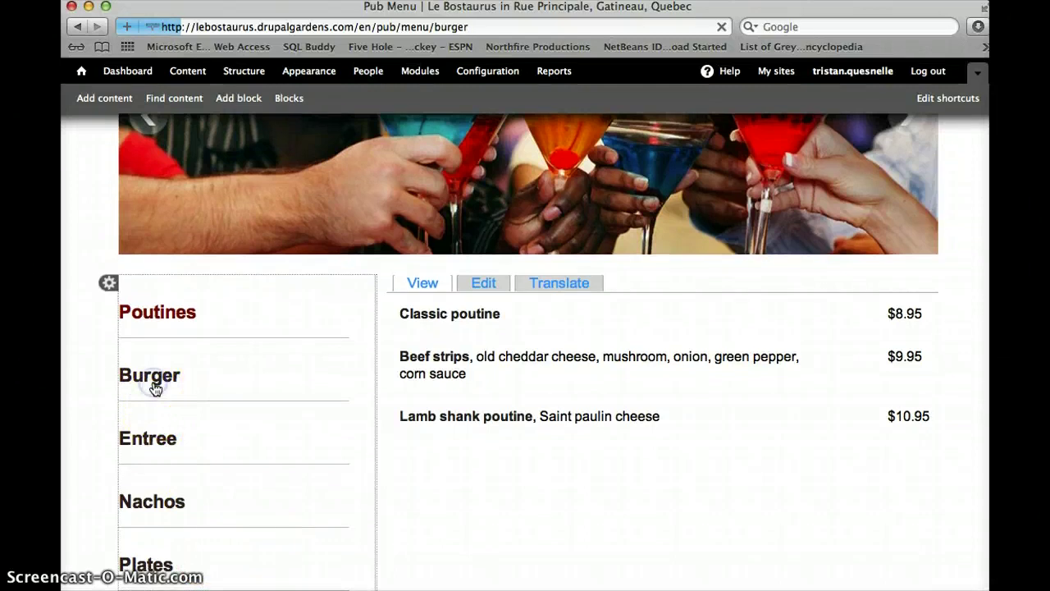
scroll(152, 380, "down", 10)
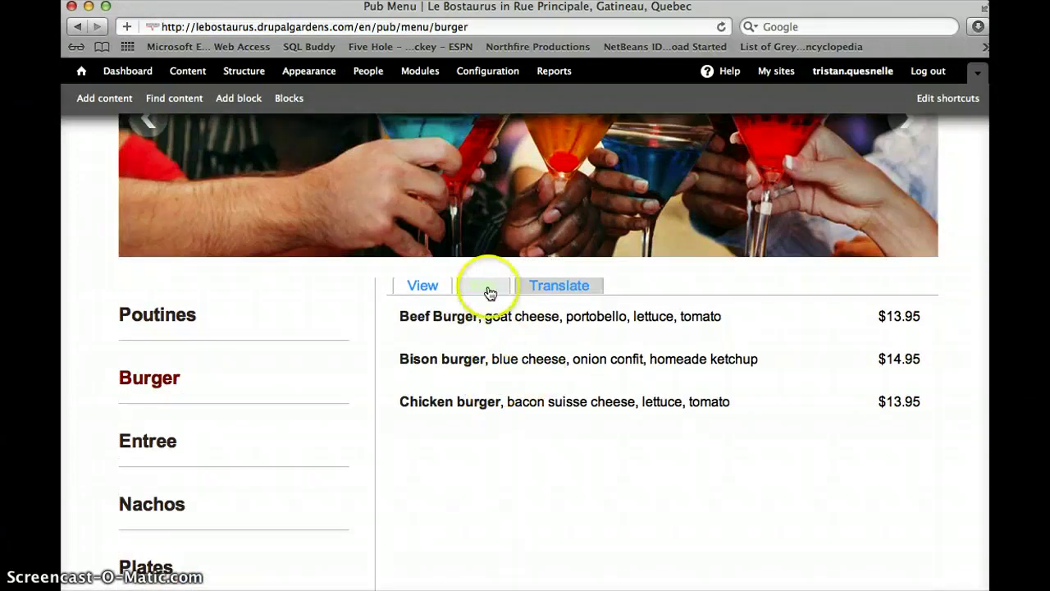
In the Burger page editor, add a trial row 'Burger' below Chicken burger
left_click(487, 287)
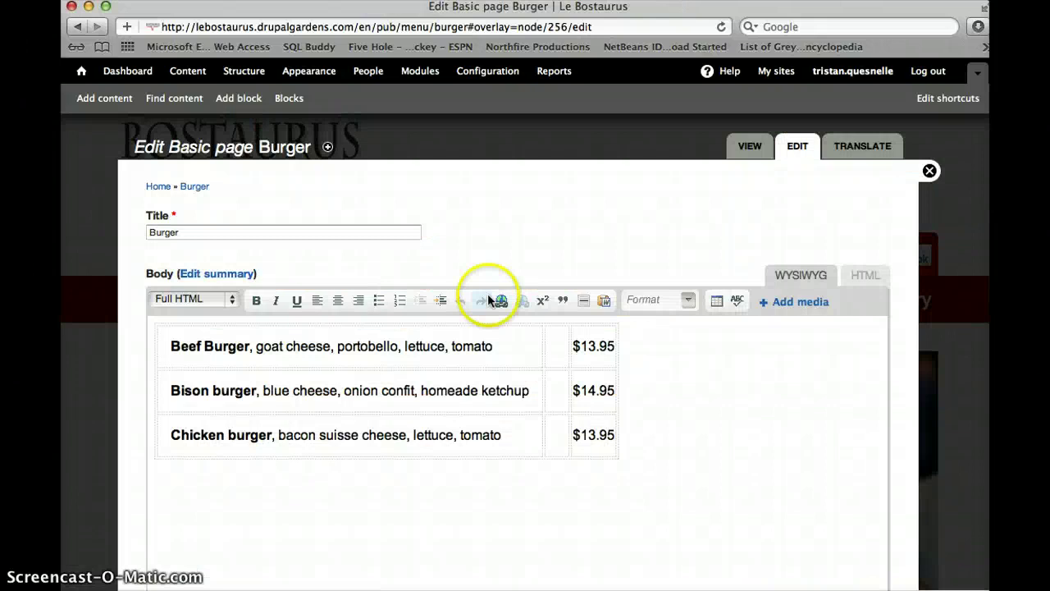
scroll(487, 293, "down", 2)
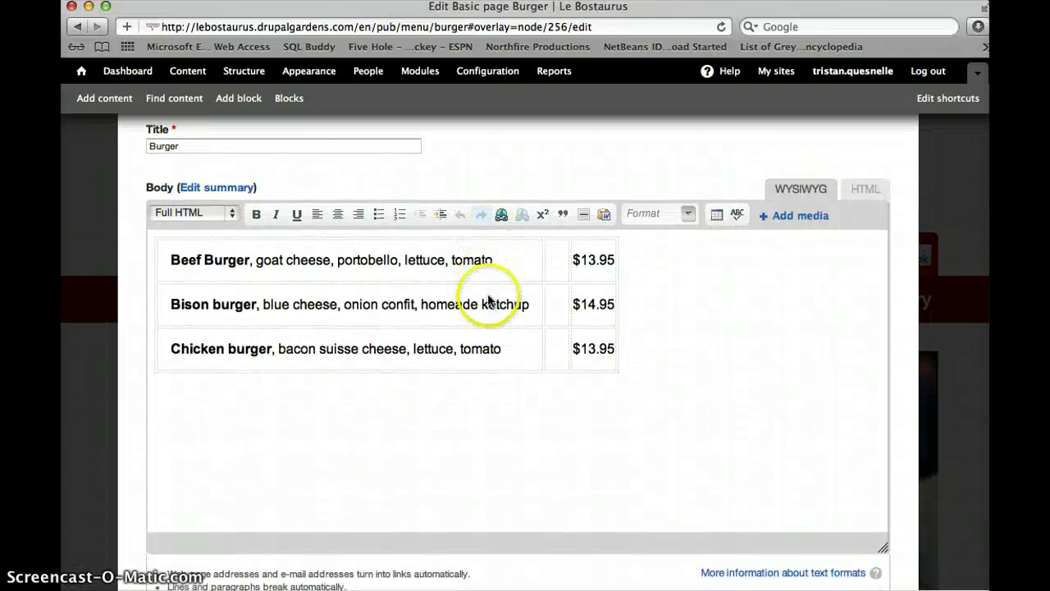
right_click(608, 353)
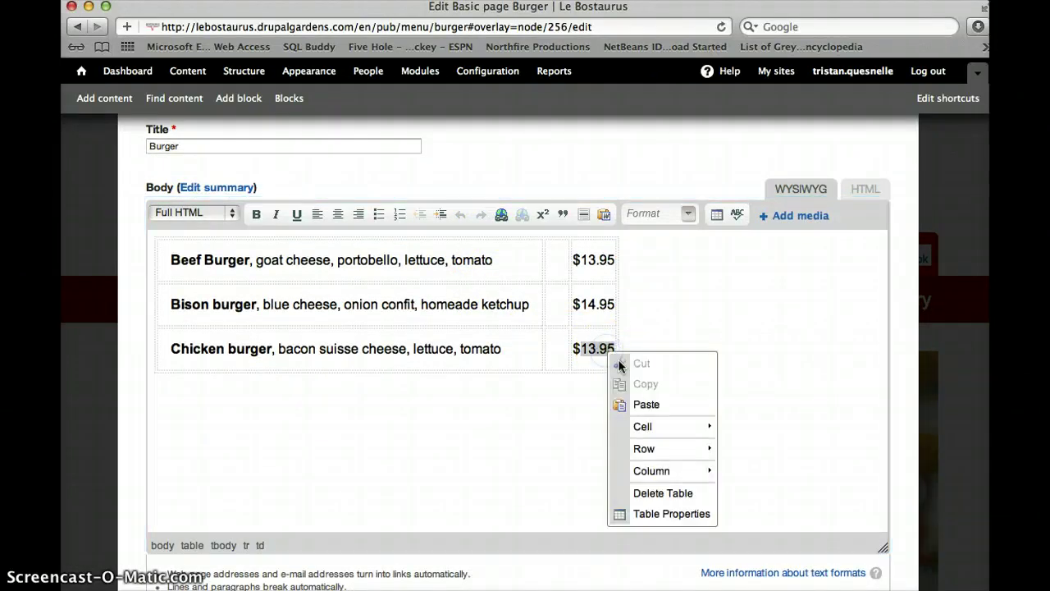
mouse_move(668, 450)
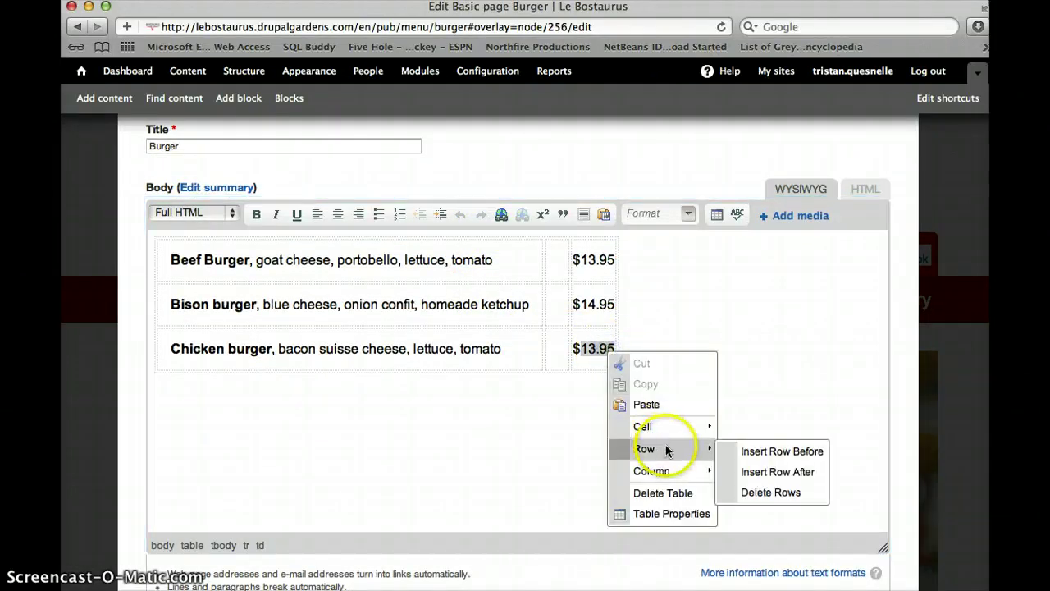
left_click(769, 473)
left_click(403, 389)
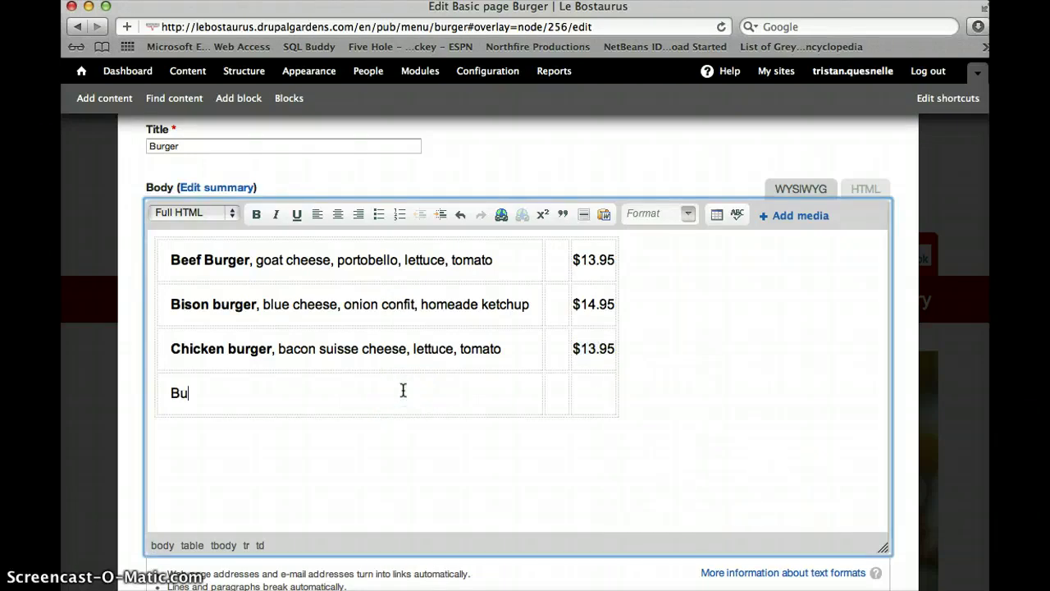
type("Burger")
left_click(582, 398)
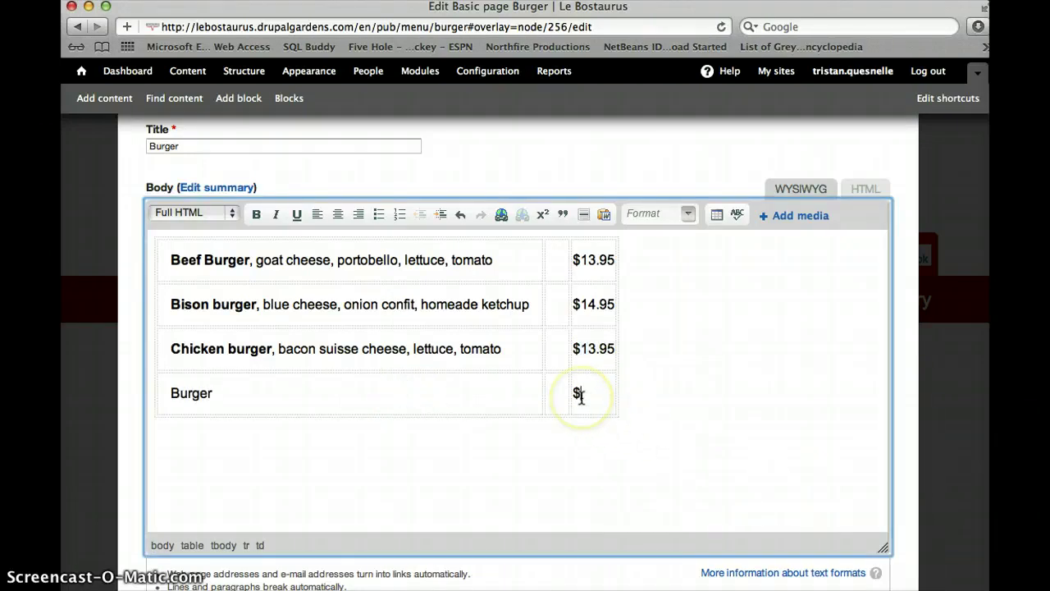
Delete the trial Burger row from the menu table
left_click(610, 387)
right_click(609, 387)
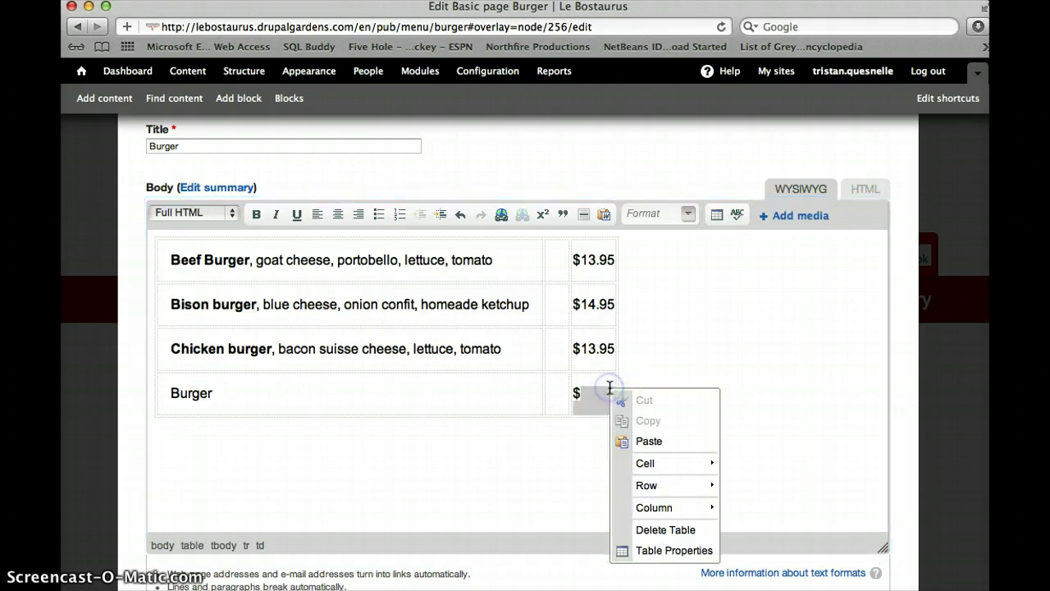
left_click(656, 487)
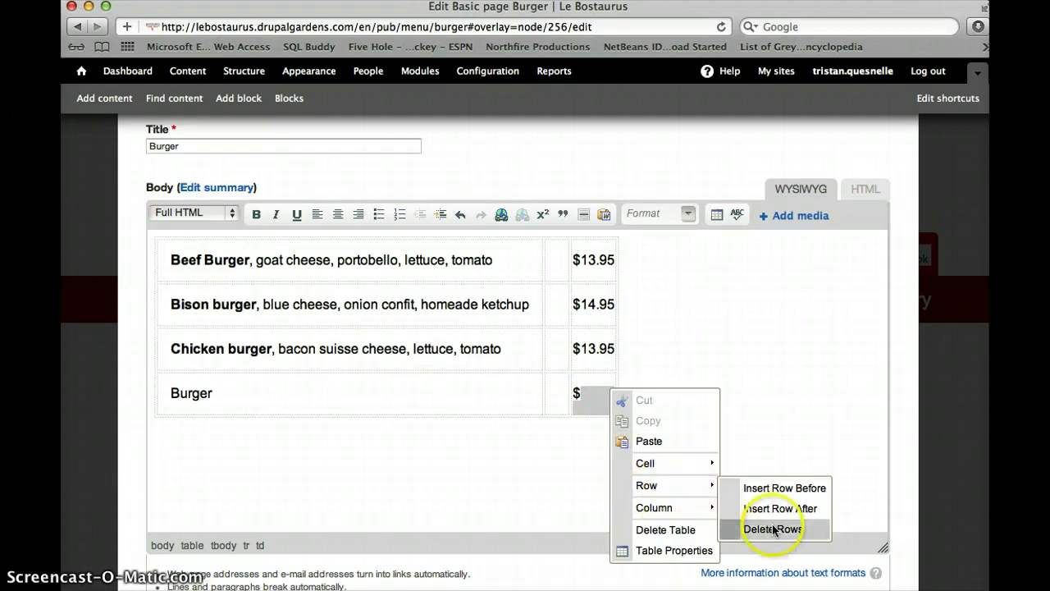
left_click(772, 529)
Save the Burger page with its three original rows and close the edit form
left_click(592, 348)
right_click(592, 348)
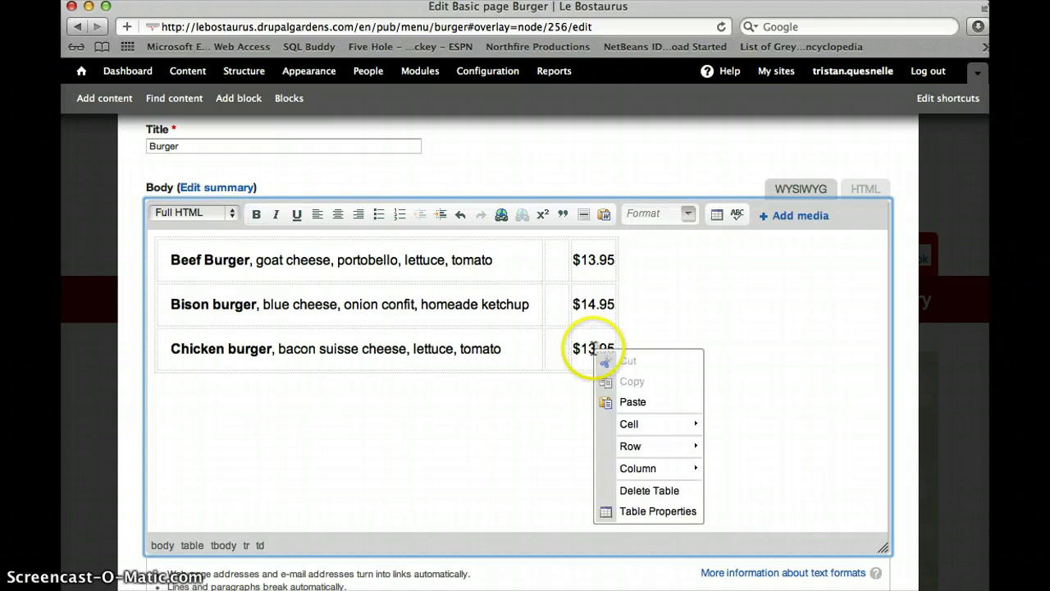
mouse_move(678, 449)
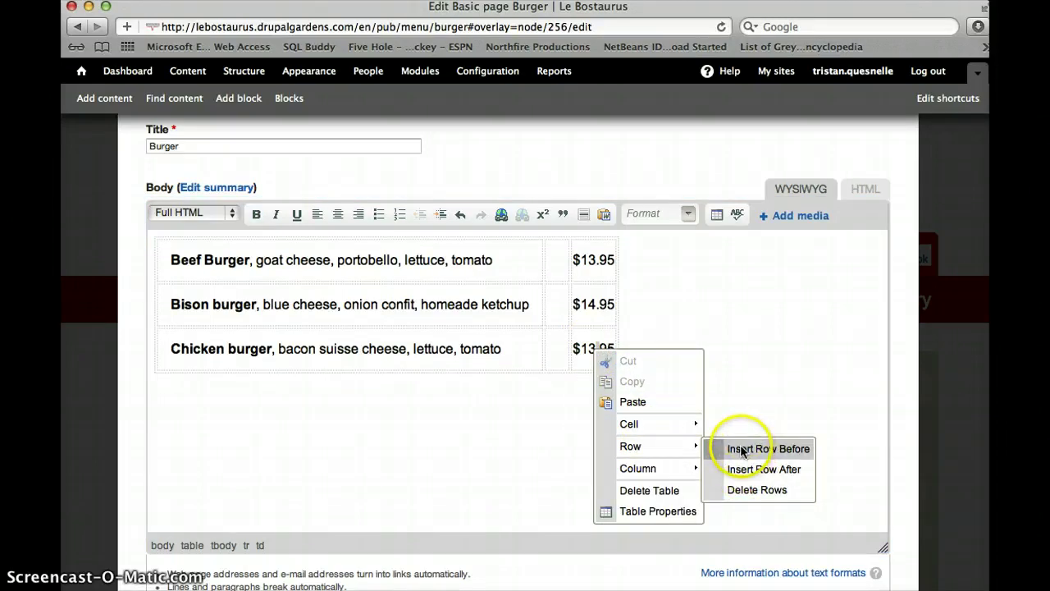
left_click(500, 468)
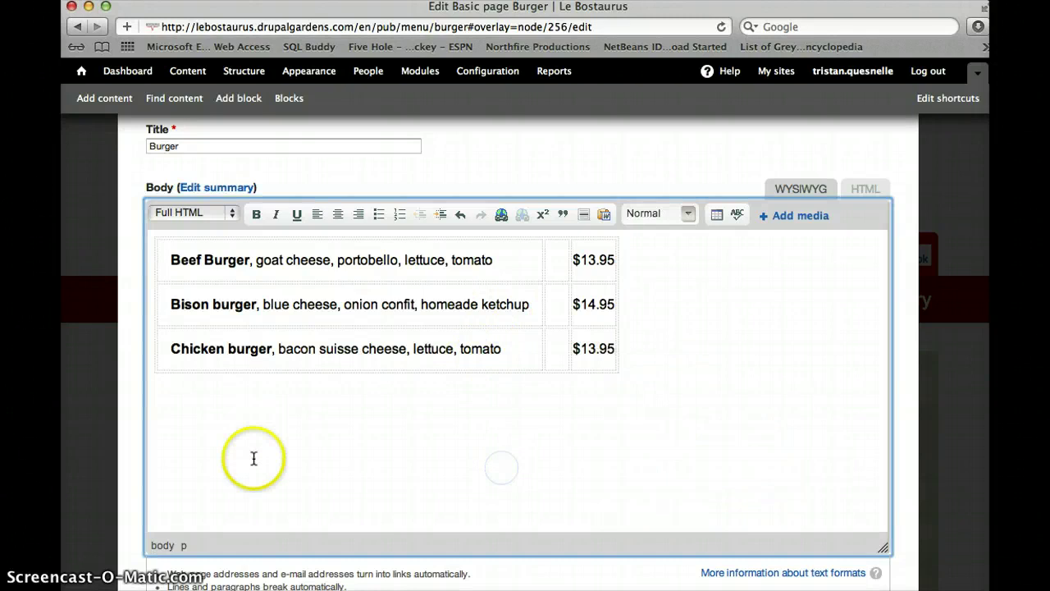
scroll(253, 458, "down", 10)
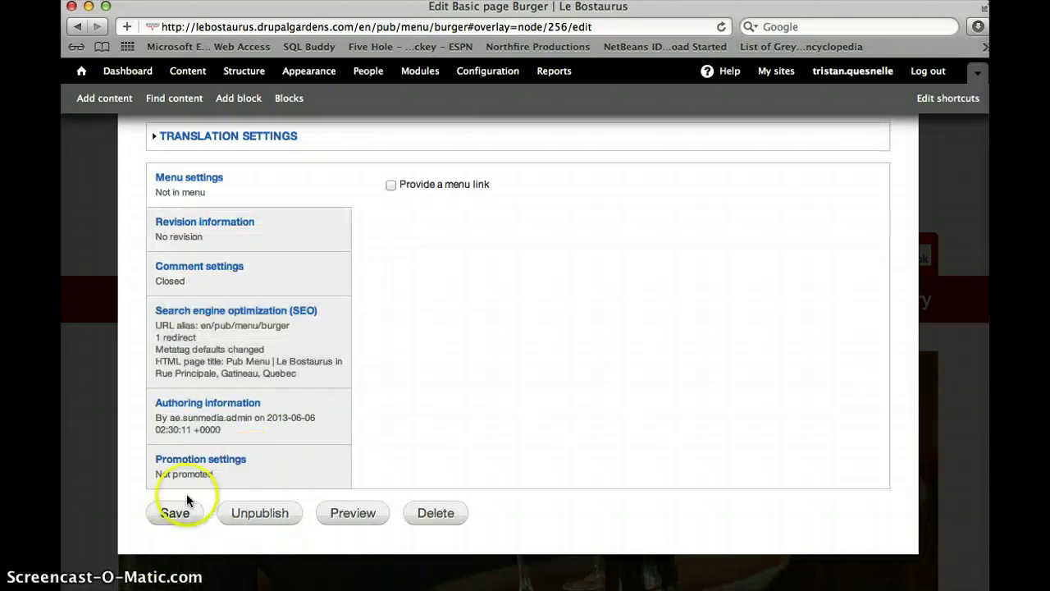
left_click(180, 502)
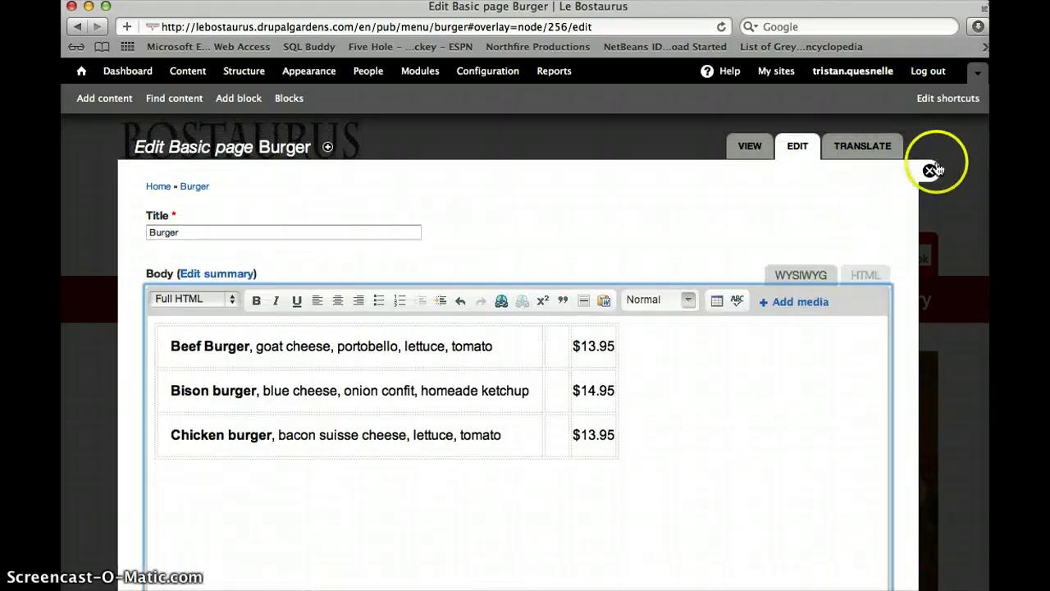
left_click(931, 170)
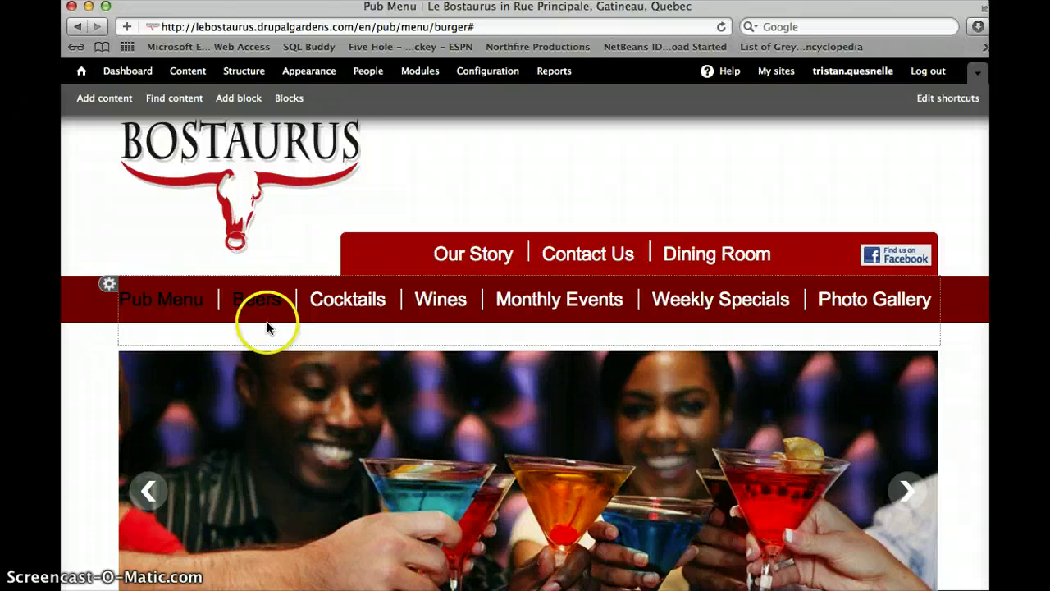
Go to Wines > White Wines and open the page for editing
left_click(432, 306)
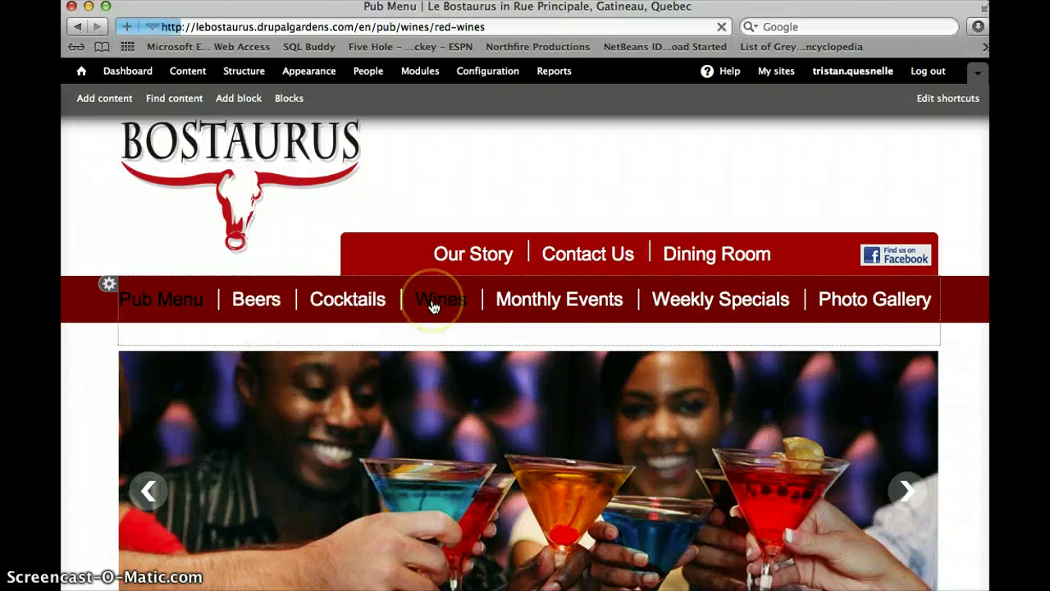
left_click(433, 344)
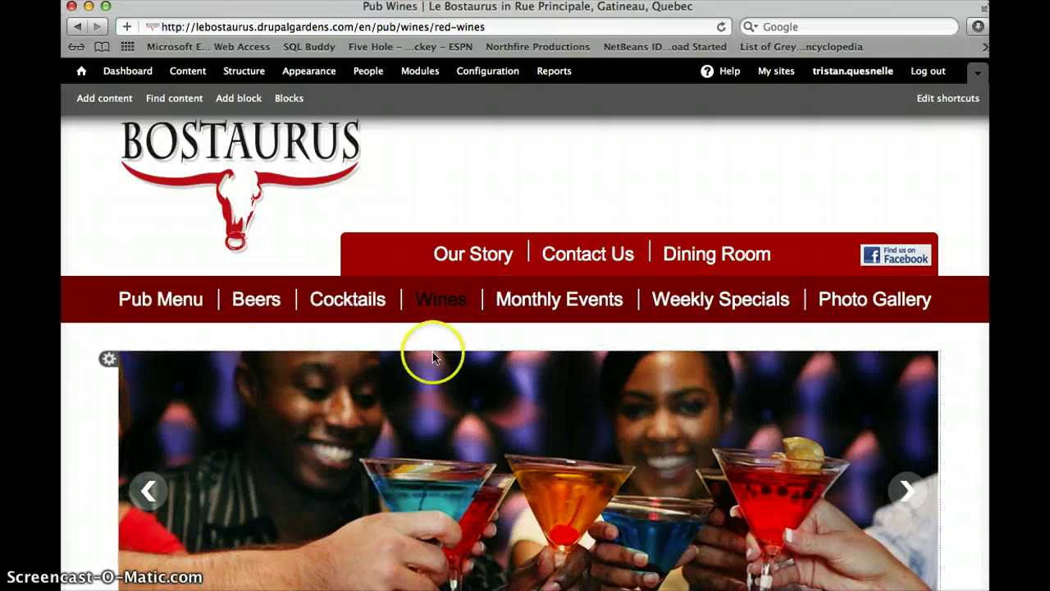
scroll(434, 369, "down", 5)
left_click(169, 335)
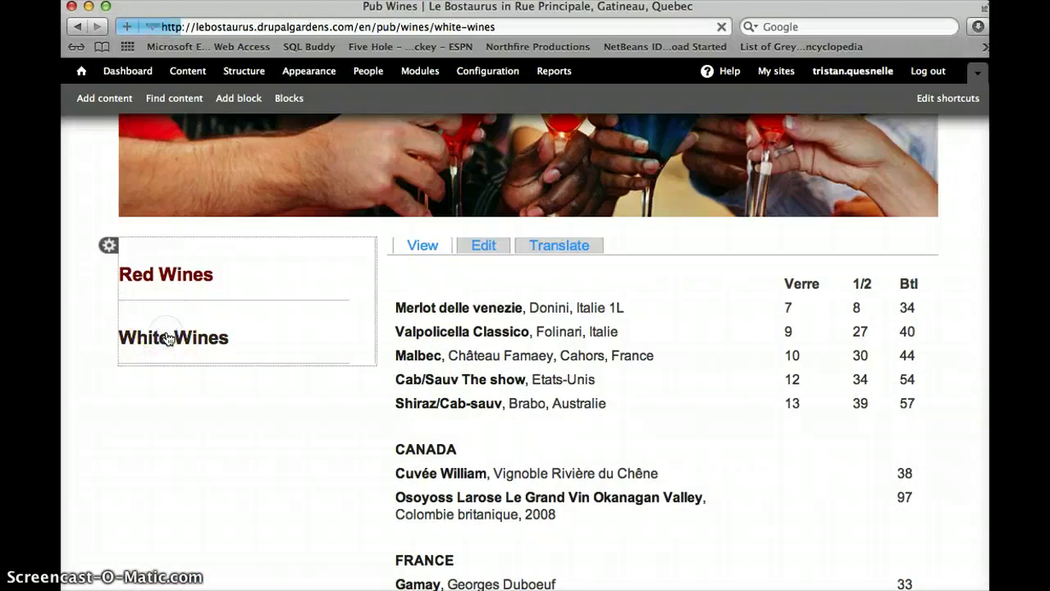
scroll(423, 358, "down", 3)
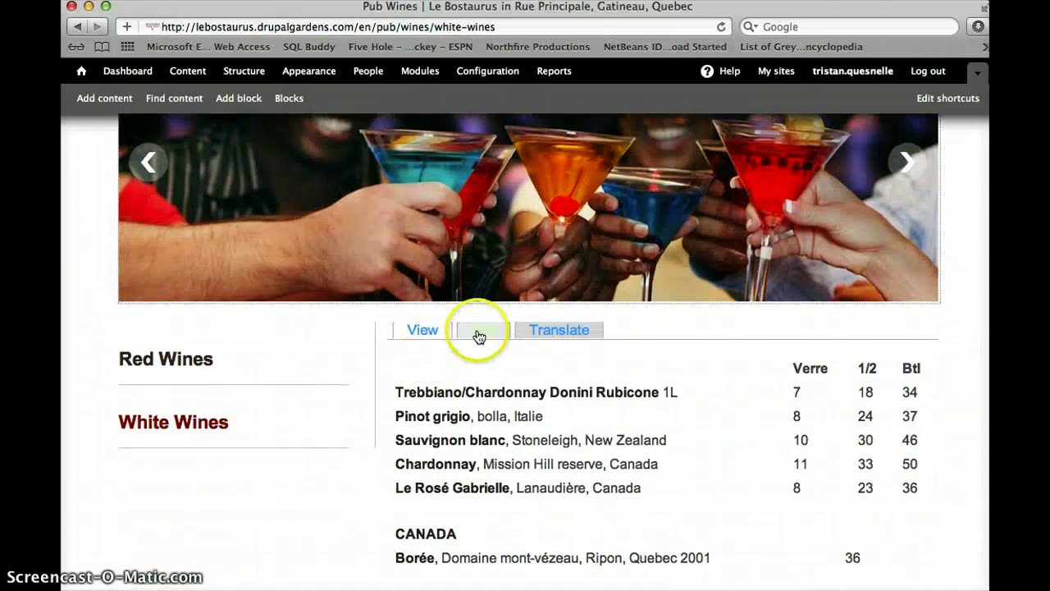
left_click(480, 335)
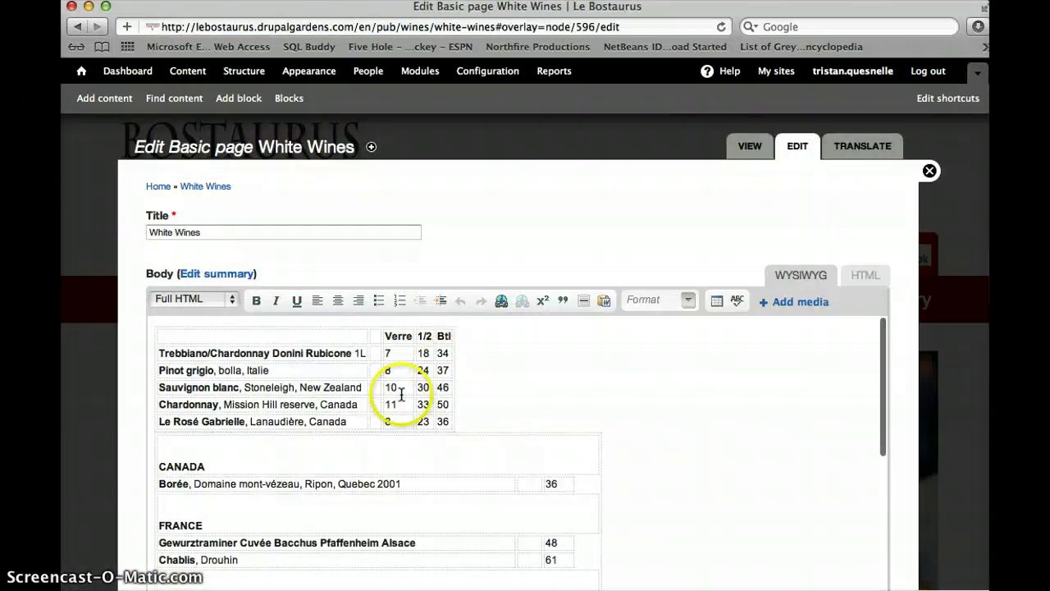
Insert a trial 'white wine here' row above Le Rosé Gabrielle in the wine table
right_click(444, 422)
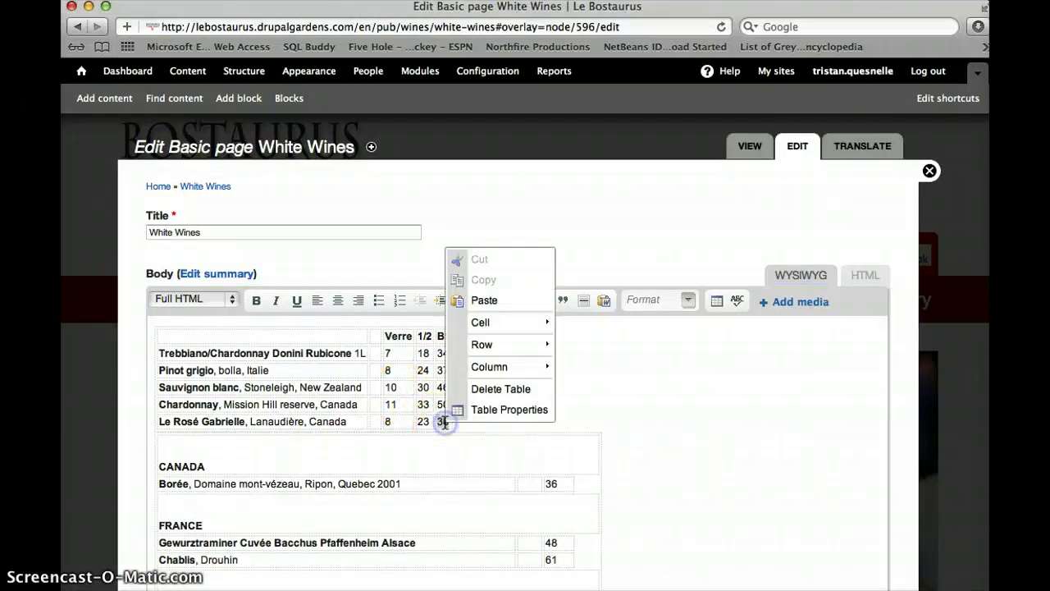
mouse_move(508, 343)
left_click(617, 345)
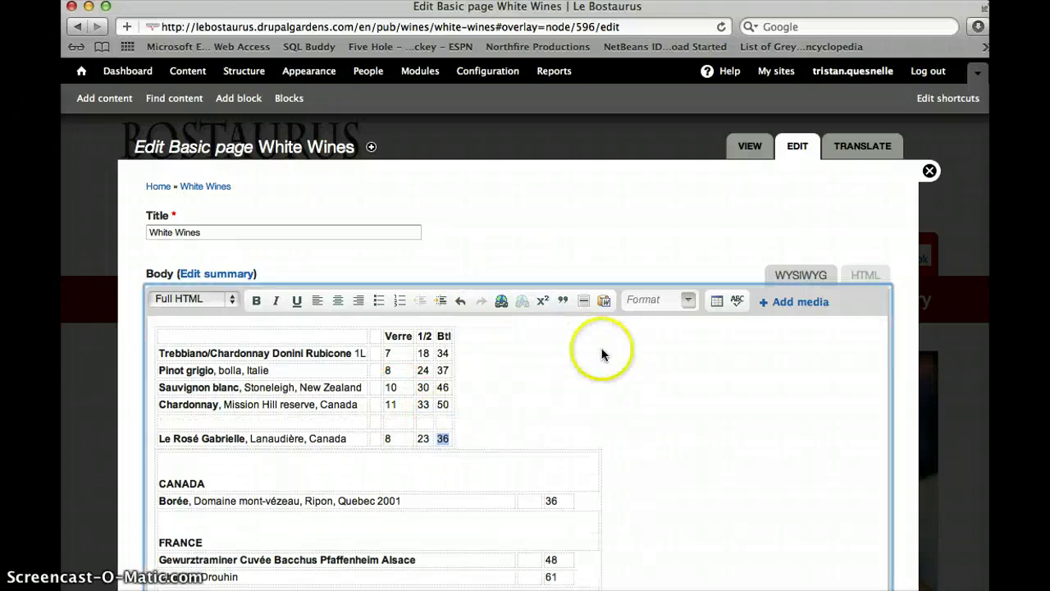
left_click(273, 420)
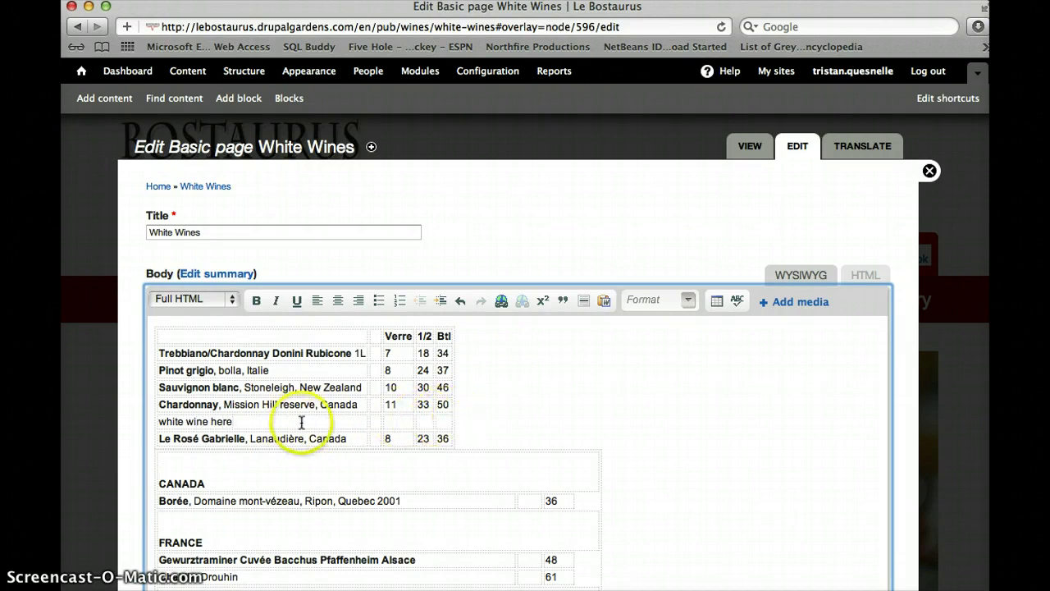
scroll(410, 422, "down", 10)
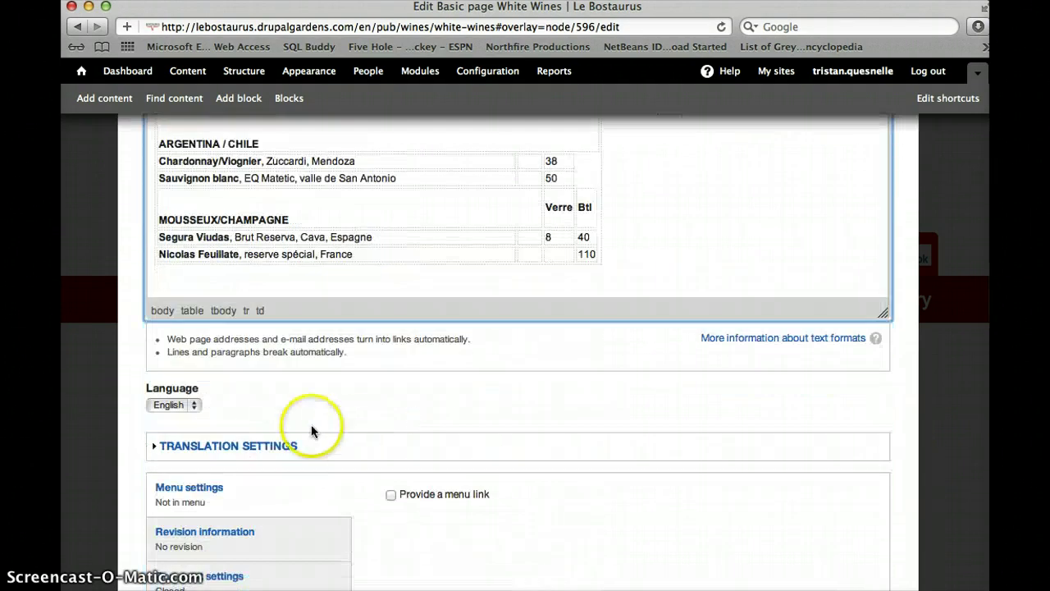
scroll(311, 424, "down", 7)
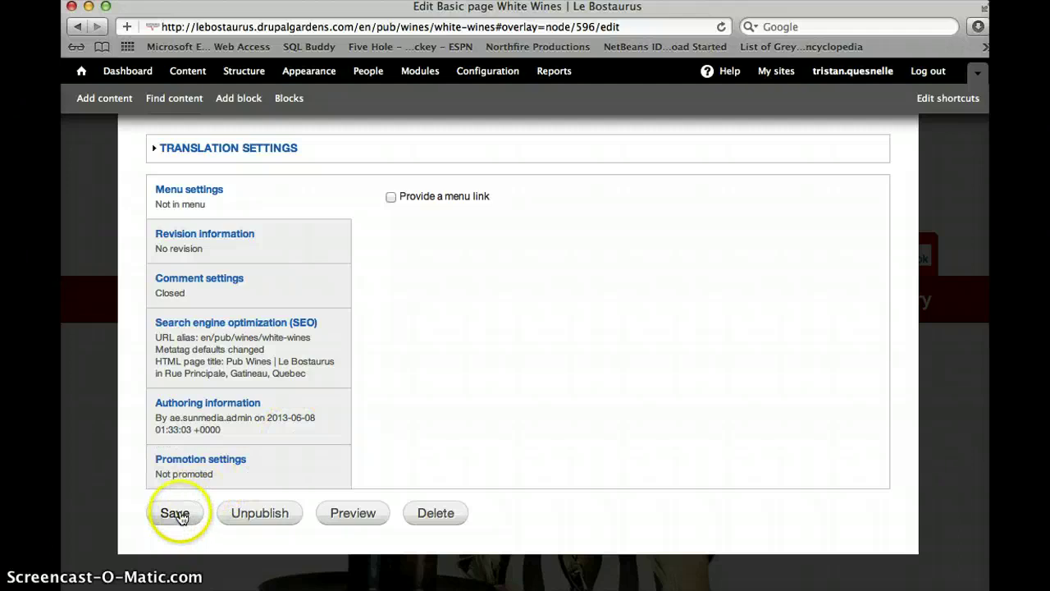
scroll(421, 276, "up", 10)
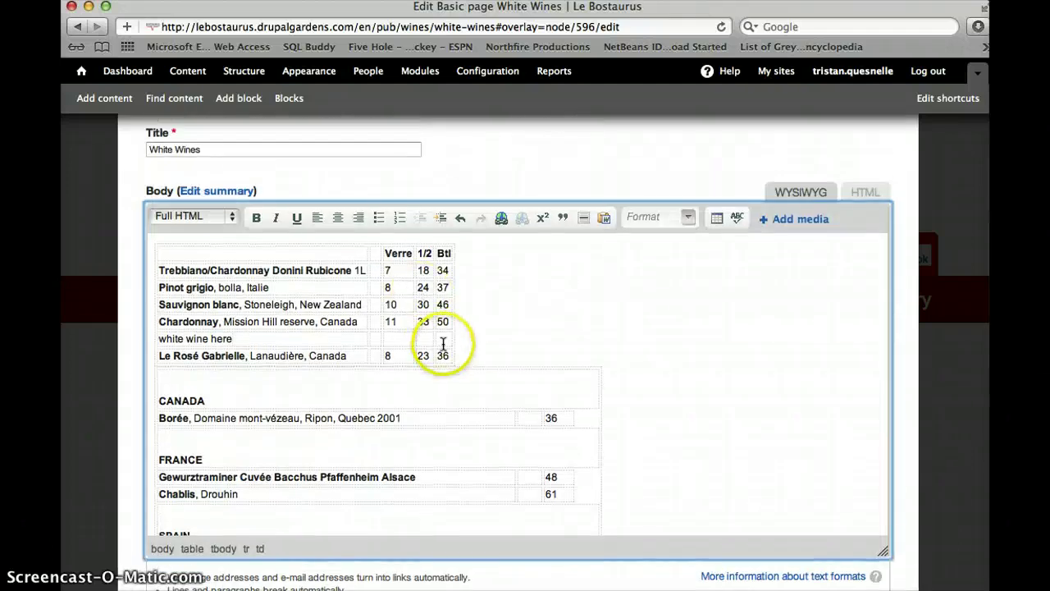
Delete the trial row, leaving the five original white wines
right_click(444, 338)
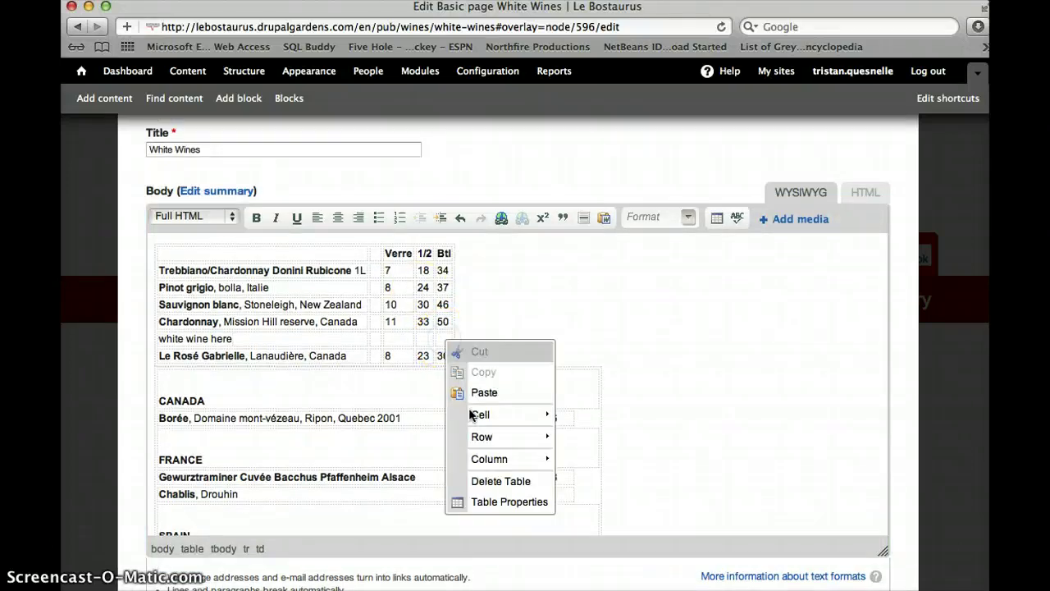
mouse_move(483, 436)
left_click(599, 480)
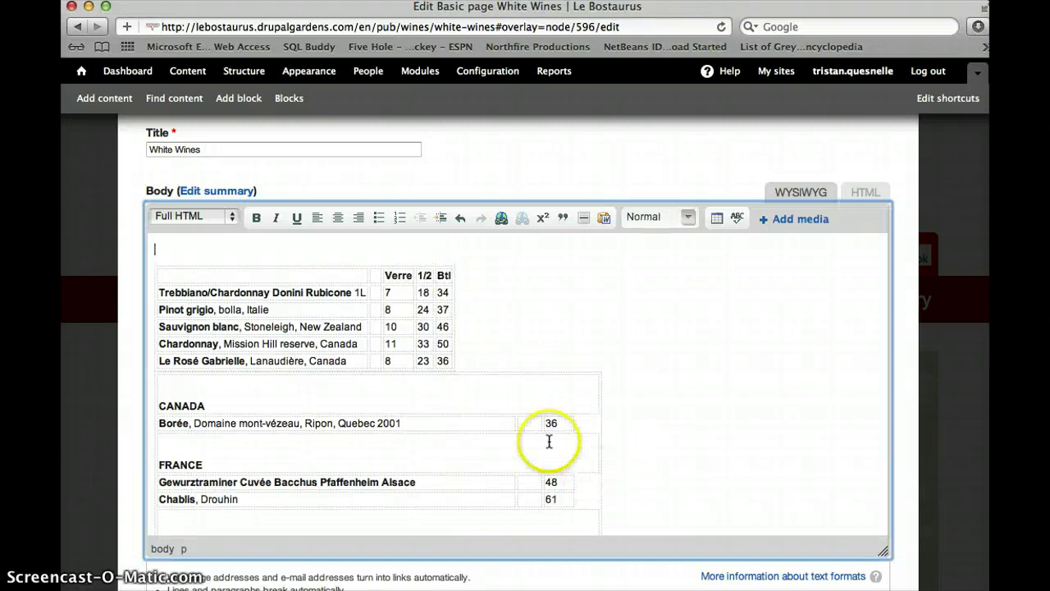
scroll(542, 427, "down", 3)
scroll(532, 413, "down", 10)
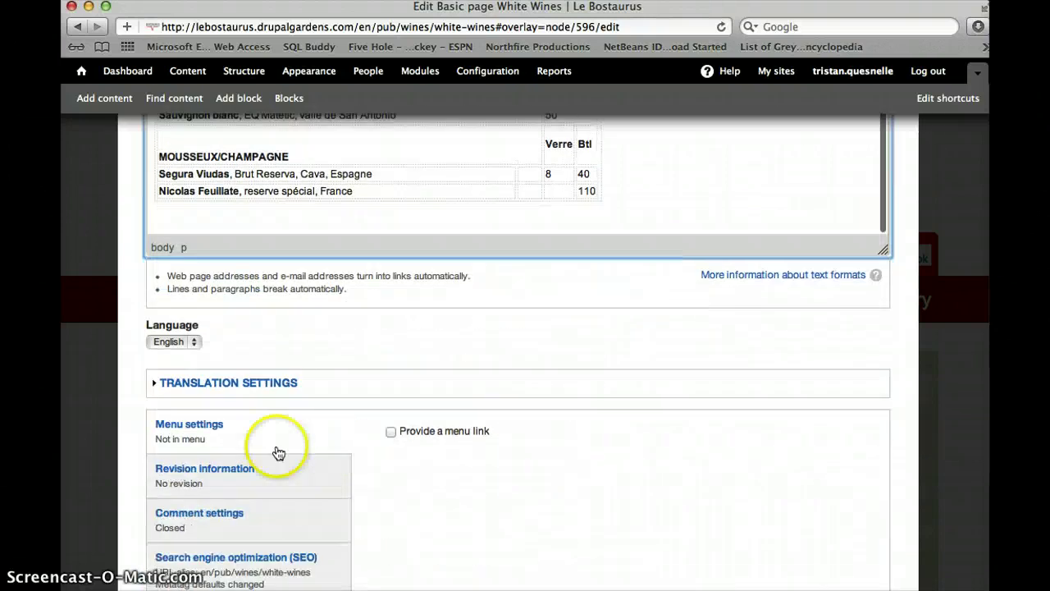
scroll(577, 370, "up", 15)
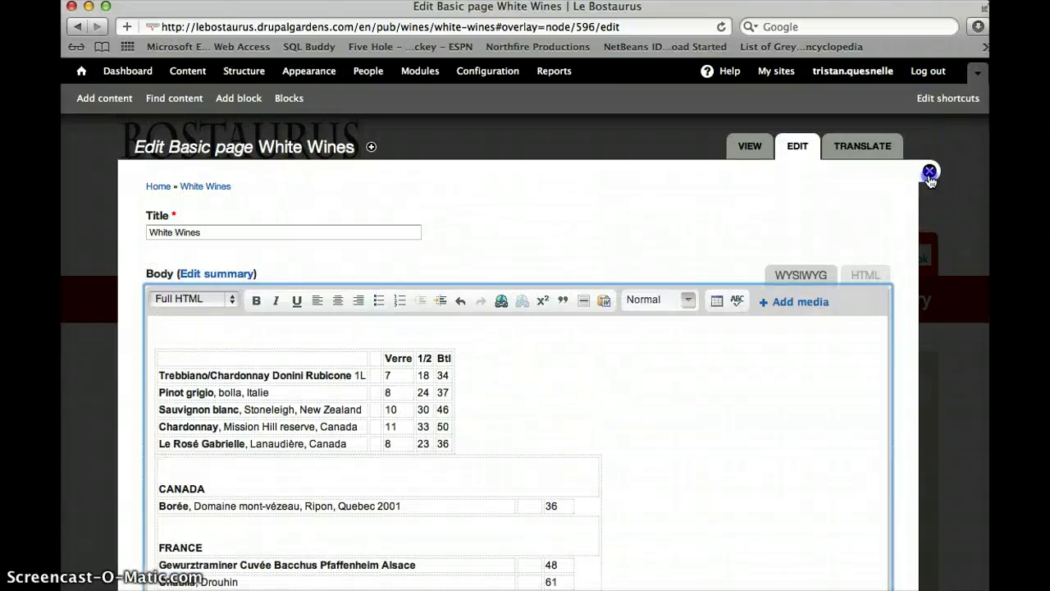
Close the White Wines edit form and go to the pub's Photo Gallery
left_click(929, 173)
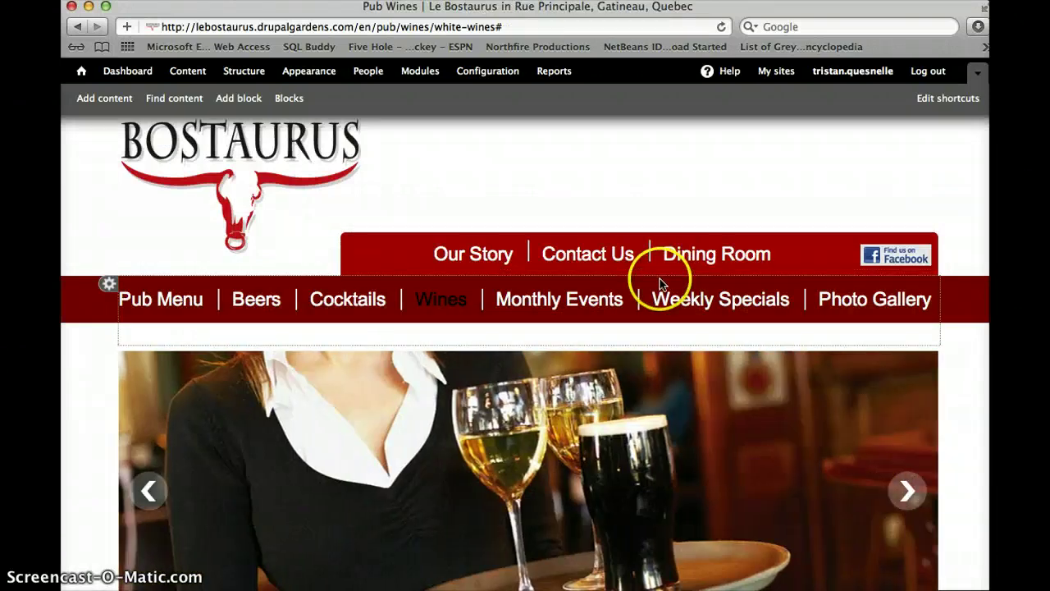
left_click(887, 304)
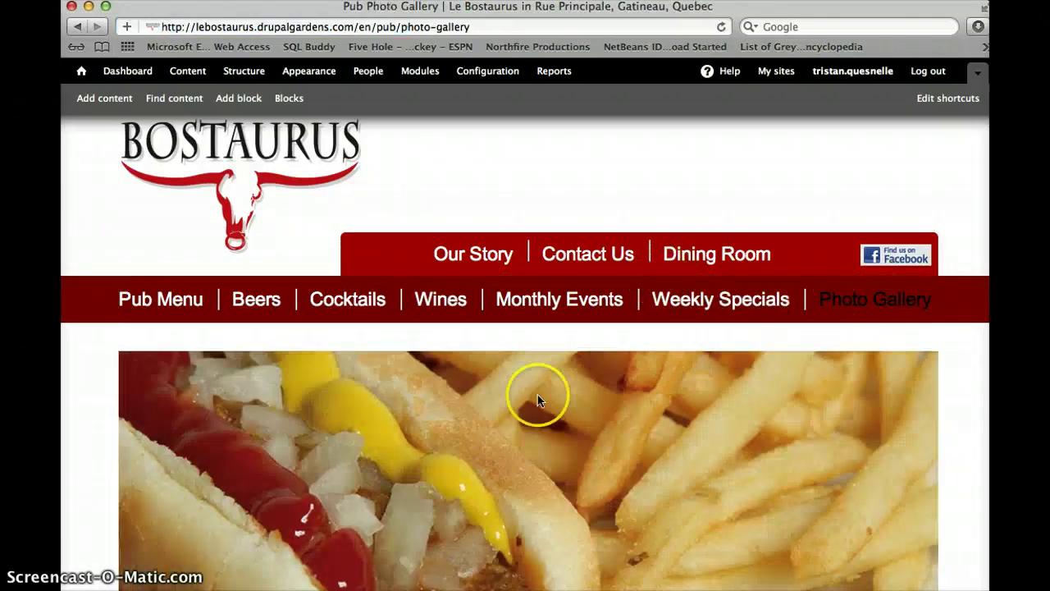
scroll(528, 414, "down", 5)
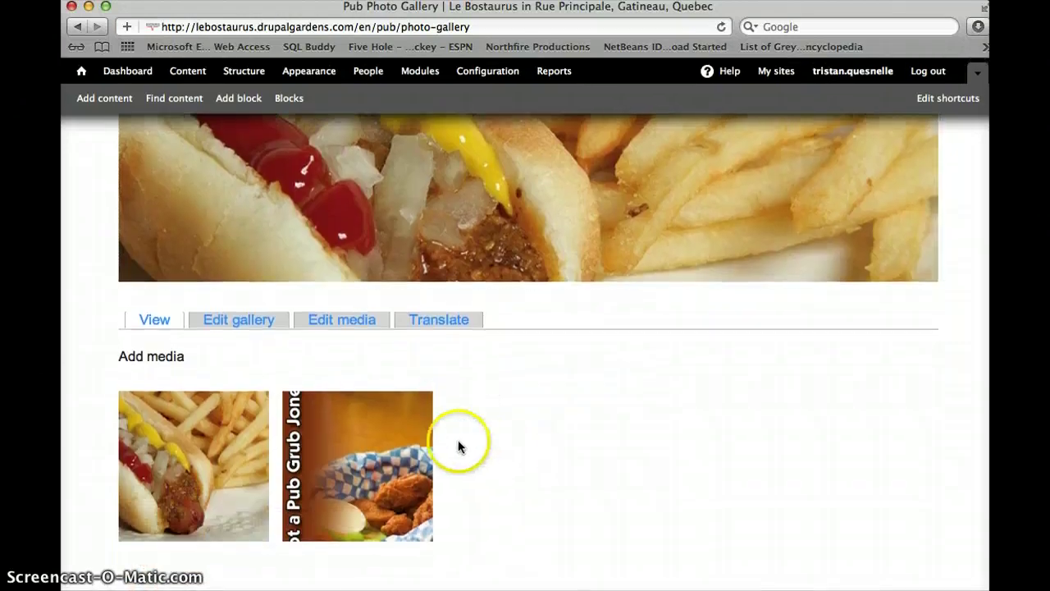
mouse_move(148, 520)
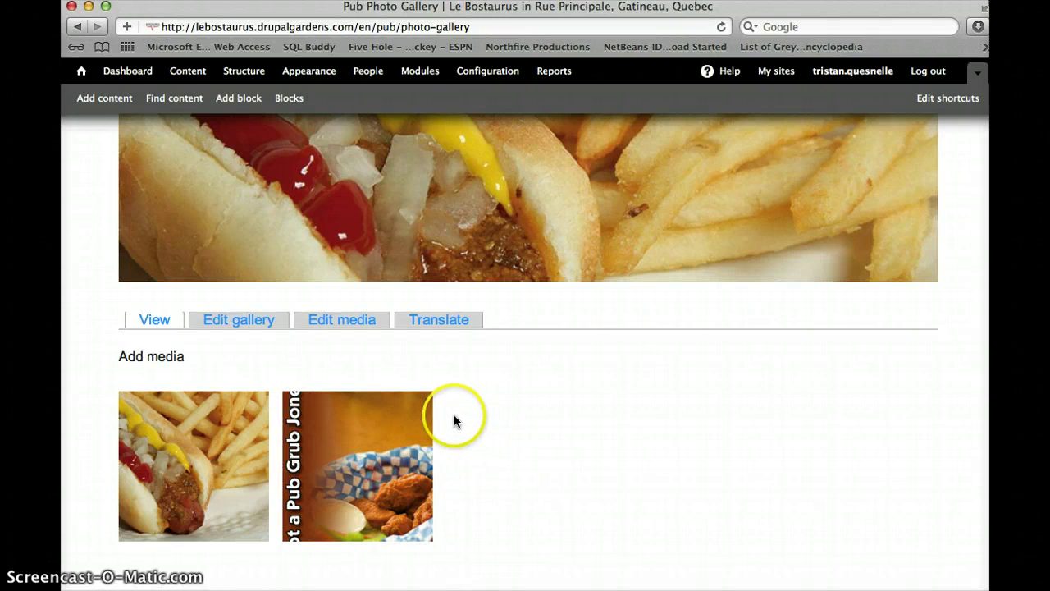
Upload test gallery.jpg from the Desktop to the gallery via Add media
left_click(167, 356)
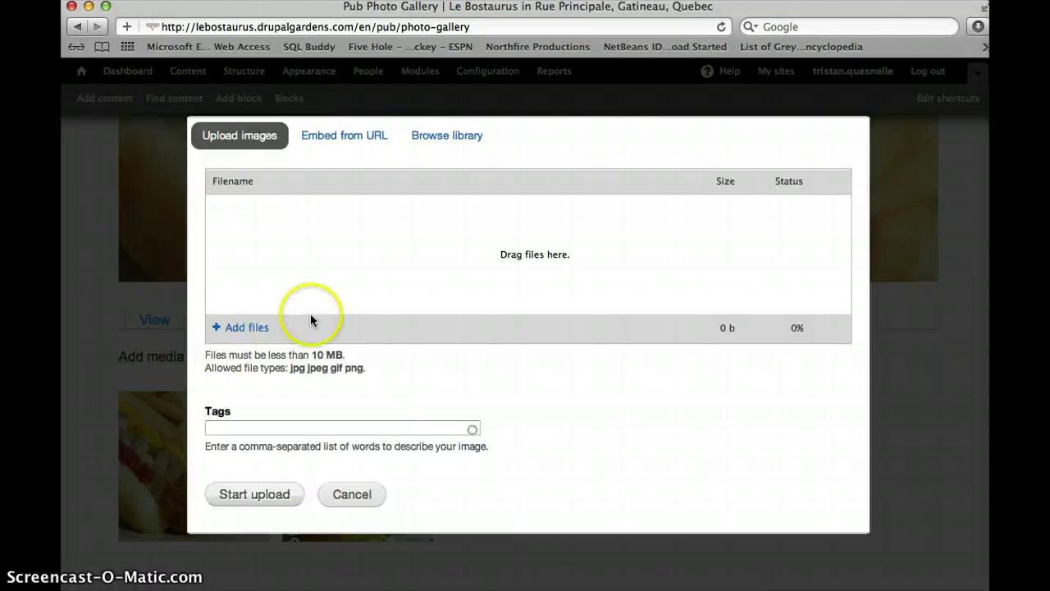
left_click(247, 327)
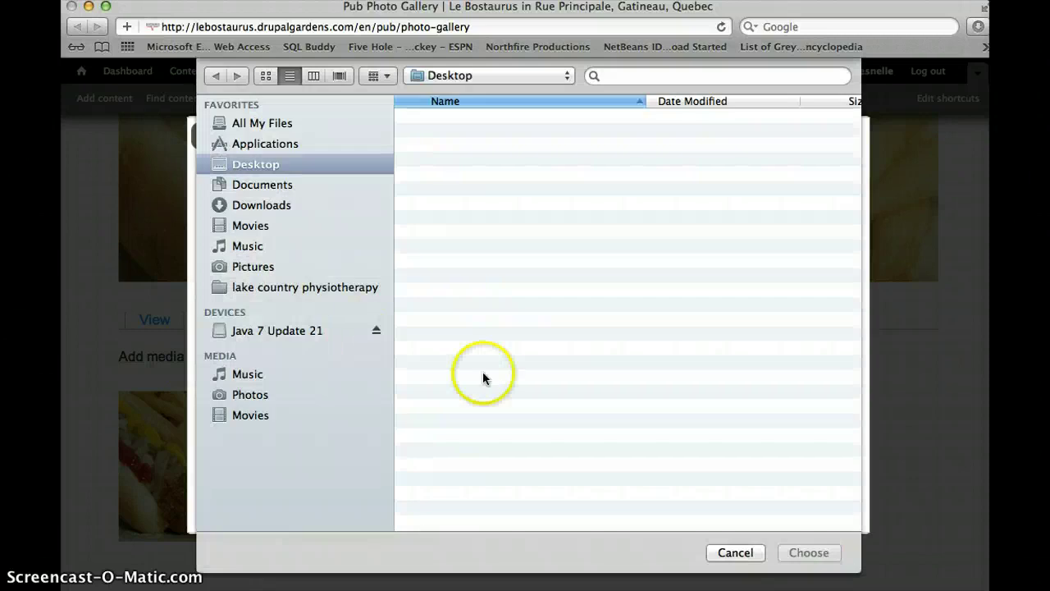
scroll(481, 386, "down", 3)
scroll(481, 410, "down", 3)
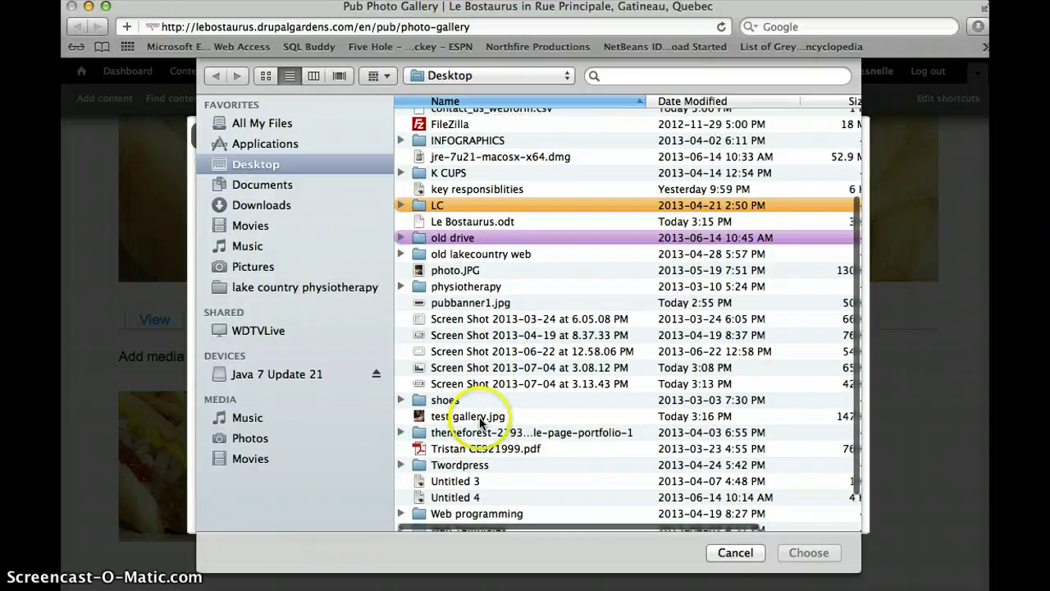
left_click(480, 418)
left_click(824, 555)
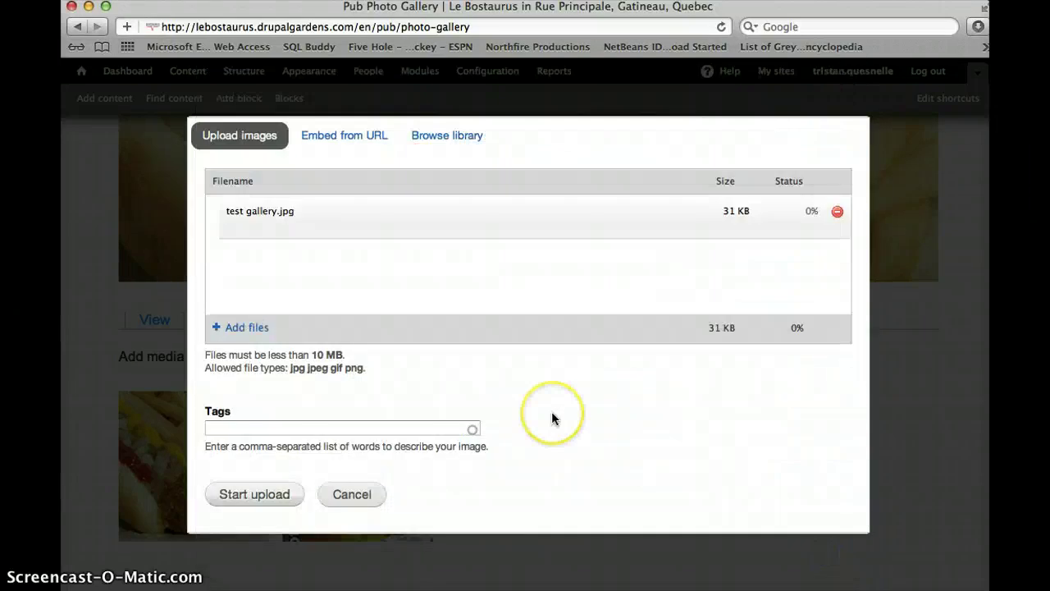
left_click(254, 494)
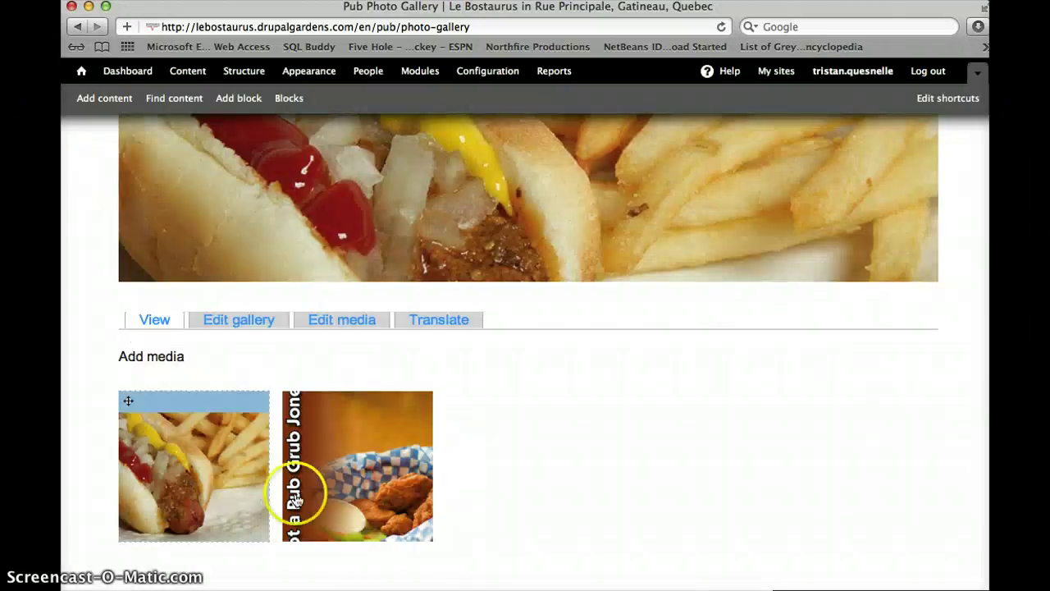
Preview the new cocktail photo in the lightbox, then close it
left_click_drag(294, 497, 453, 485)
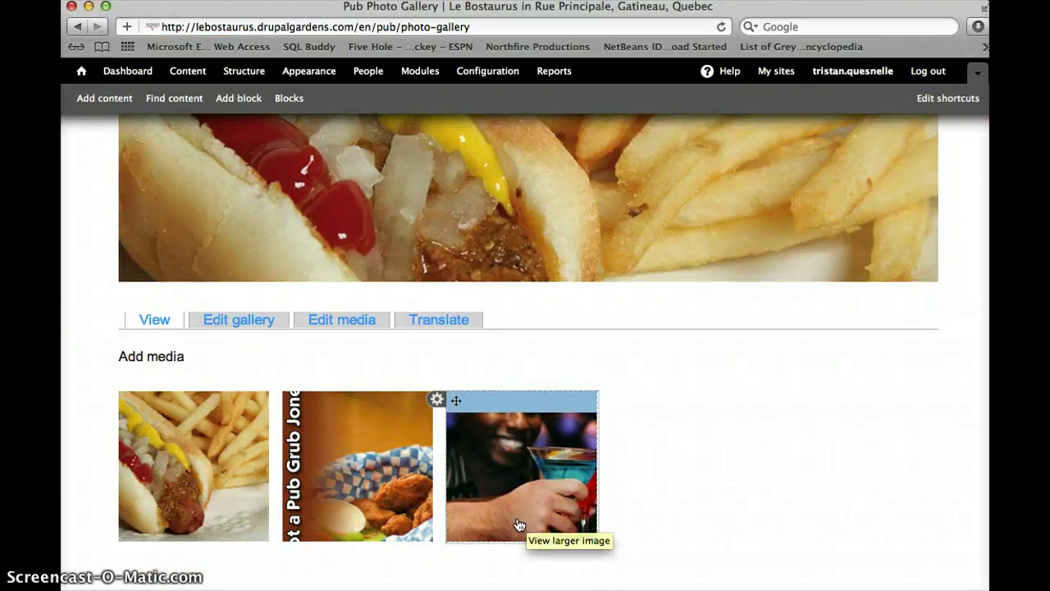
left_click(523, 499)
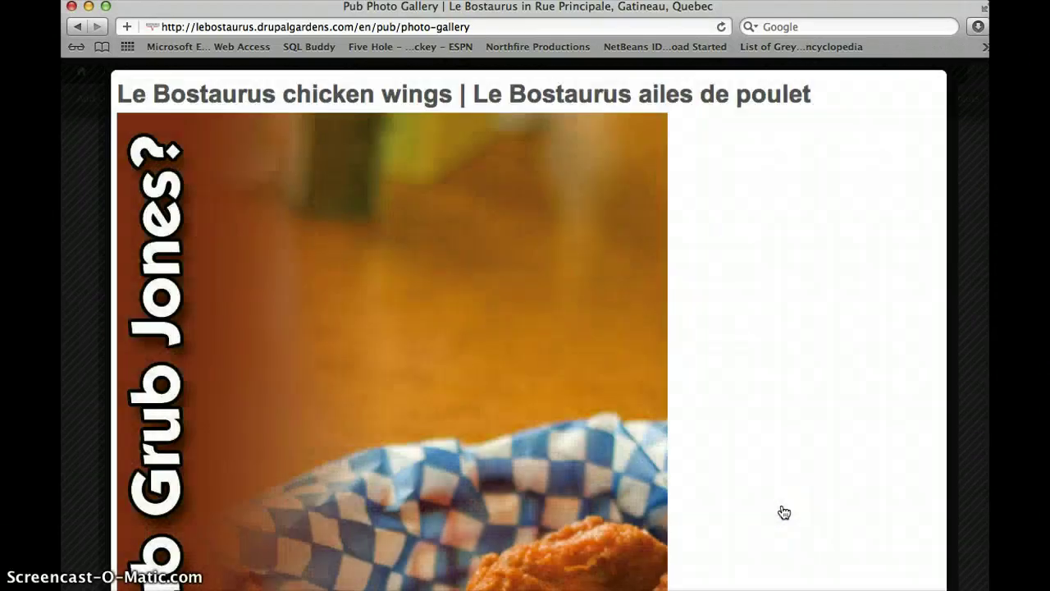
left_click(929, 564)
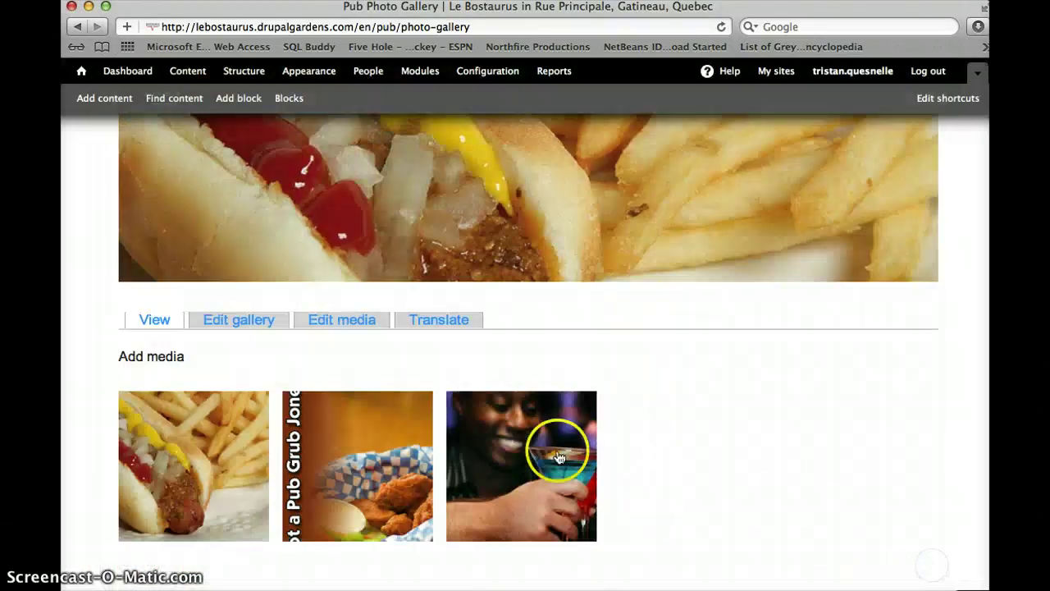
Remove test gallery.jpg from the Photo Gallery and confirm the removal
mouse_move(462, 402)
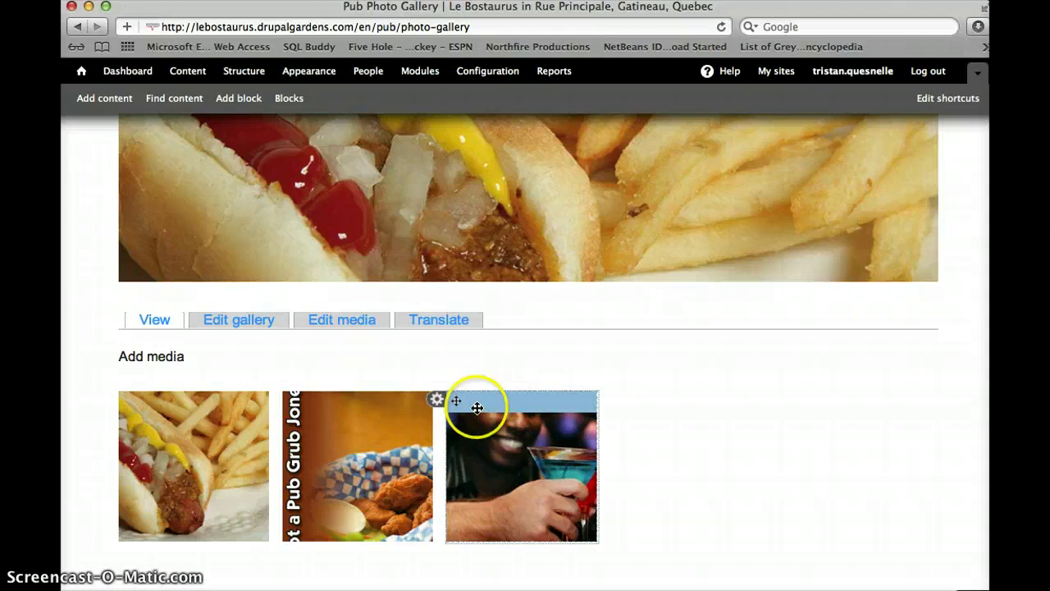
left_click(434, 400)
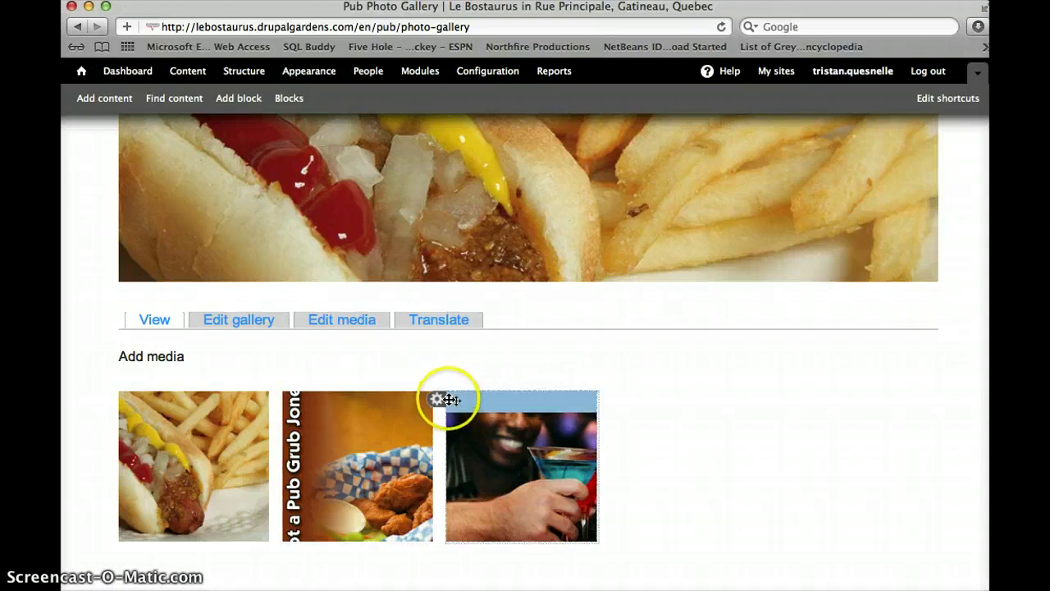
left_click(436, 399)
left_click(418, 429)
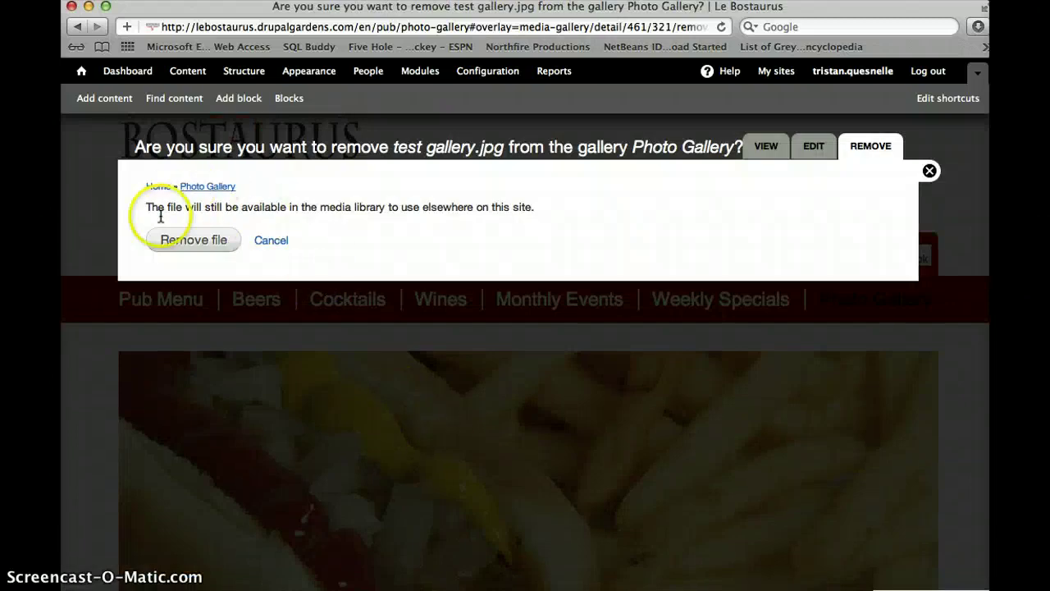
left_click(197, 240)
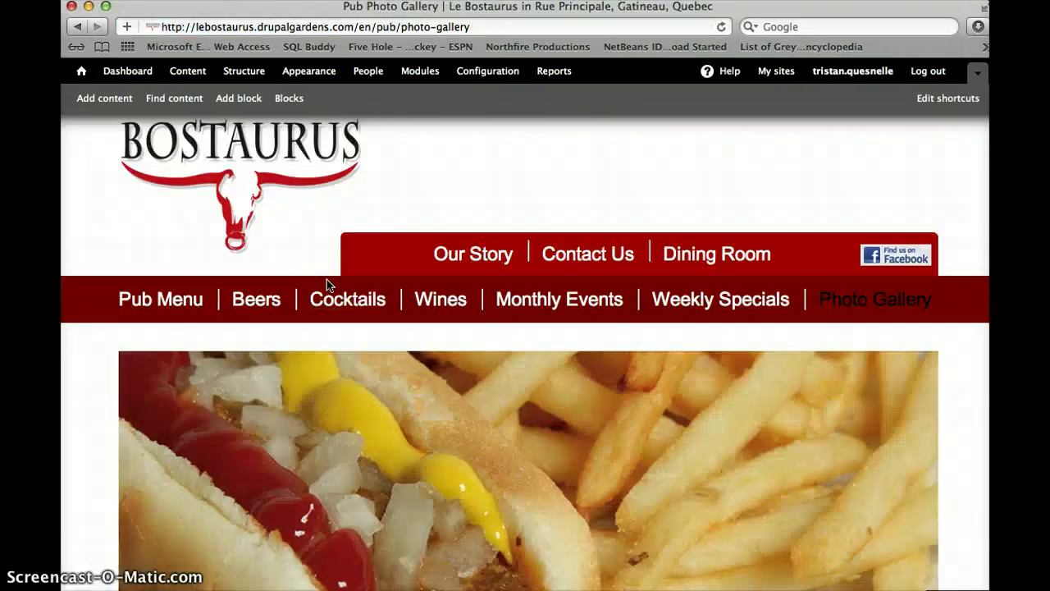
On the Pub Menu page, step the drinks banner back one slide and reveal its Configure block option
scroll(328, 279, "down", 5)
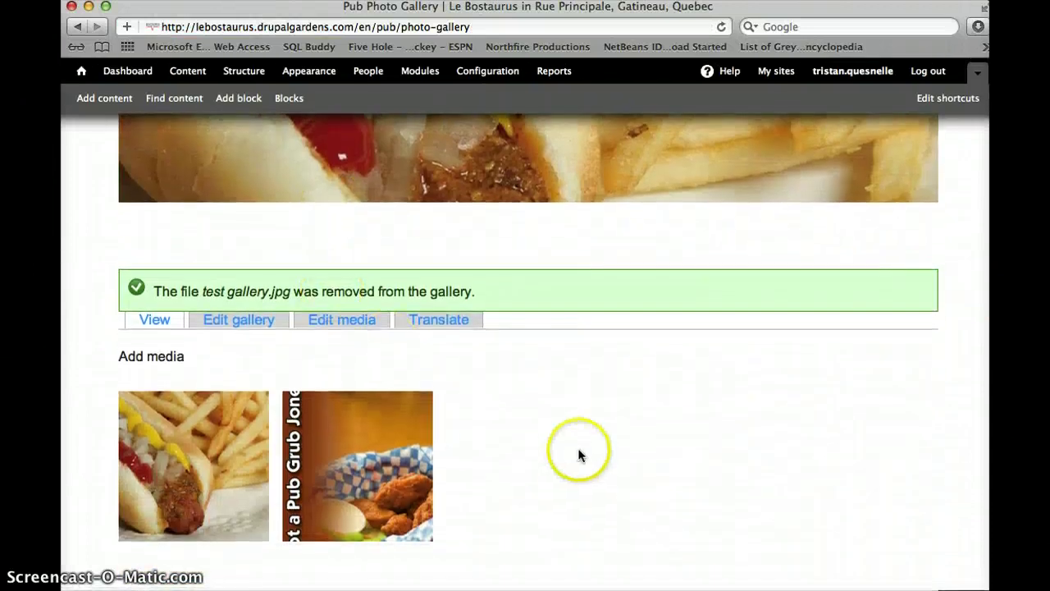
scroll(502, 502, "up", 5)
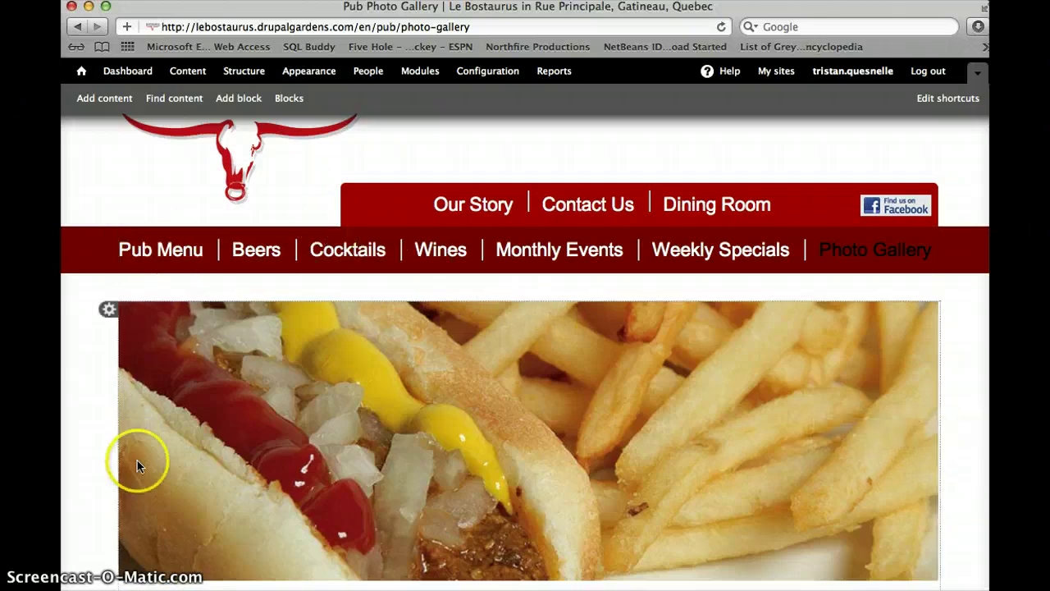
left_click(164, 249)
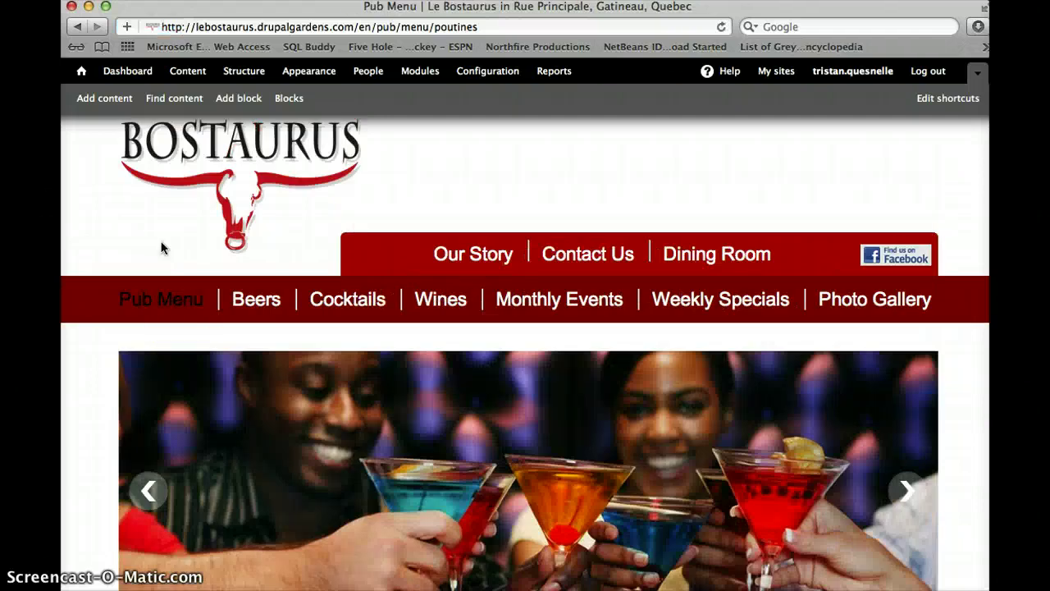
scroll(168, 439, "down", 1)
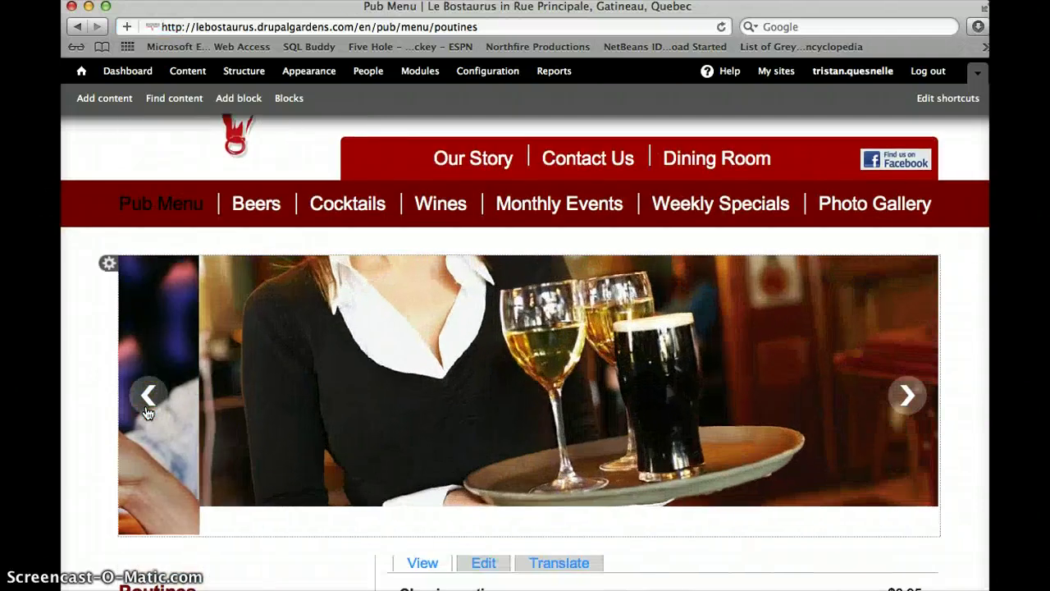
left_click(147, 397)
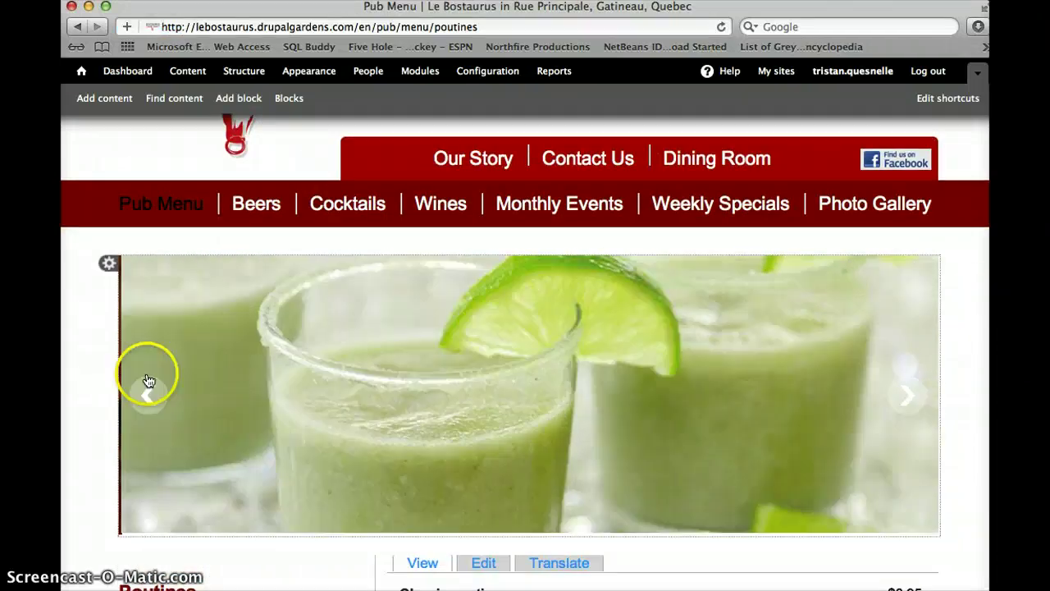
left_click(109, 264)
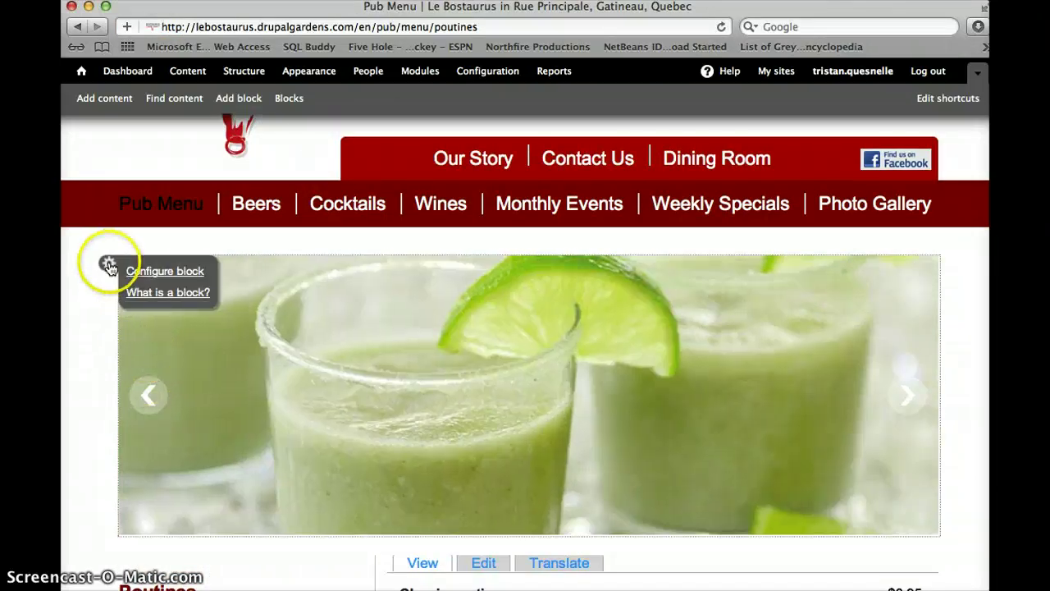
Configure the banner-1 rotating banner block and start a new slide from its Banner Images list
left_click(153, 272)
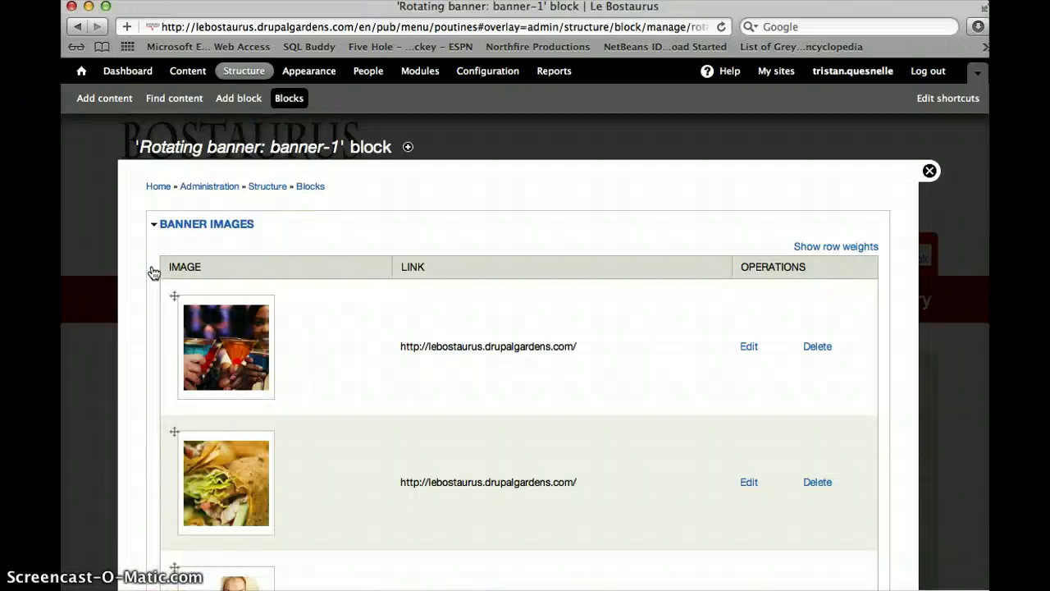
scroll(253, 345, "down", 10)
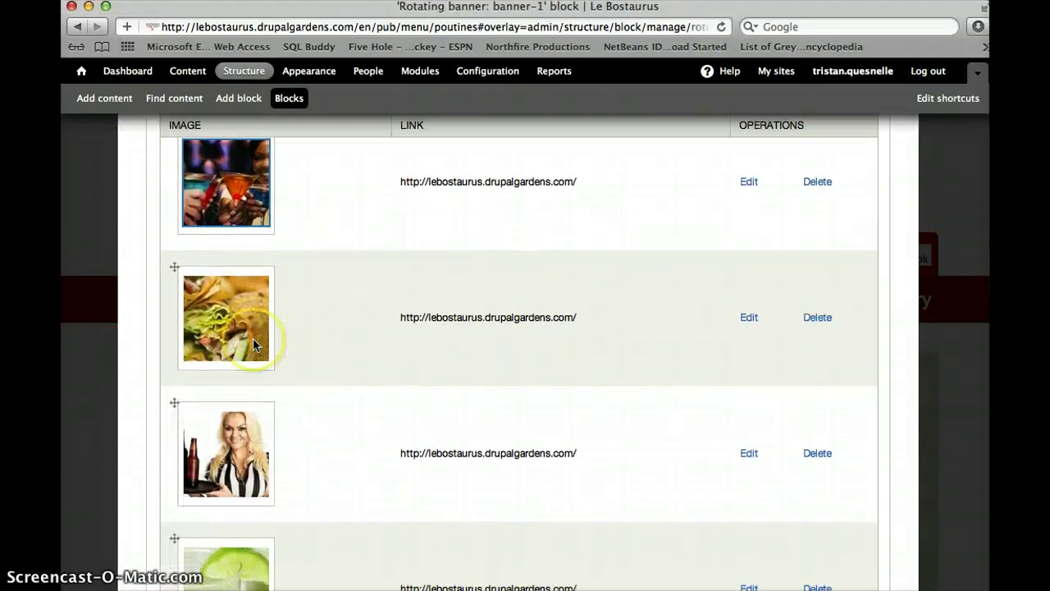
scroll(253, 351, "up", 10)
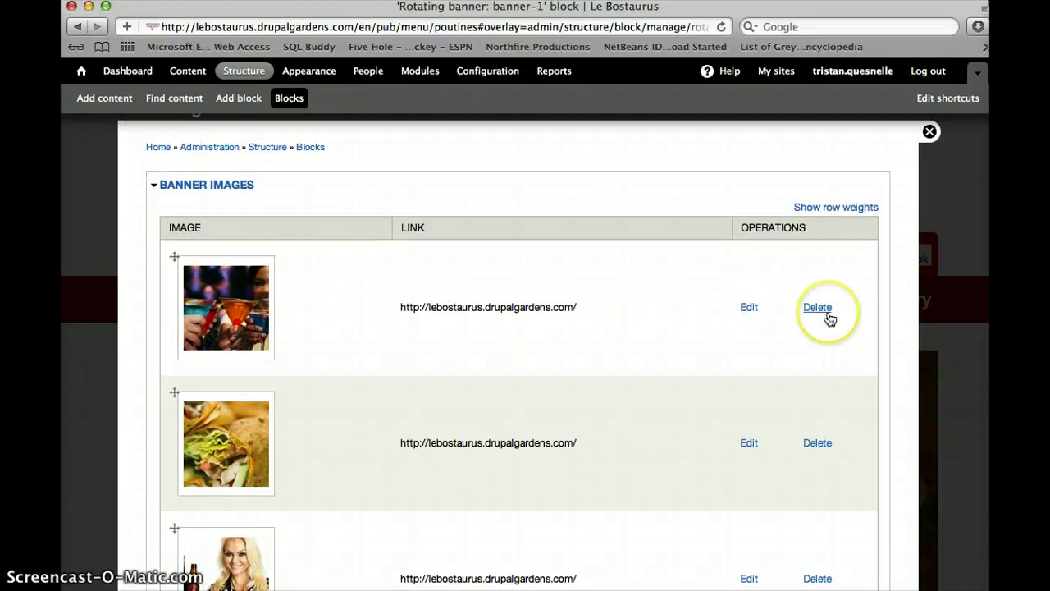
scroll(180, 411, "down", 5)
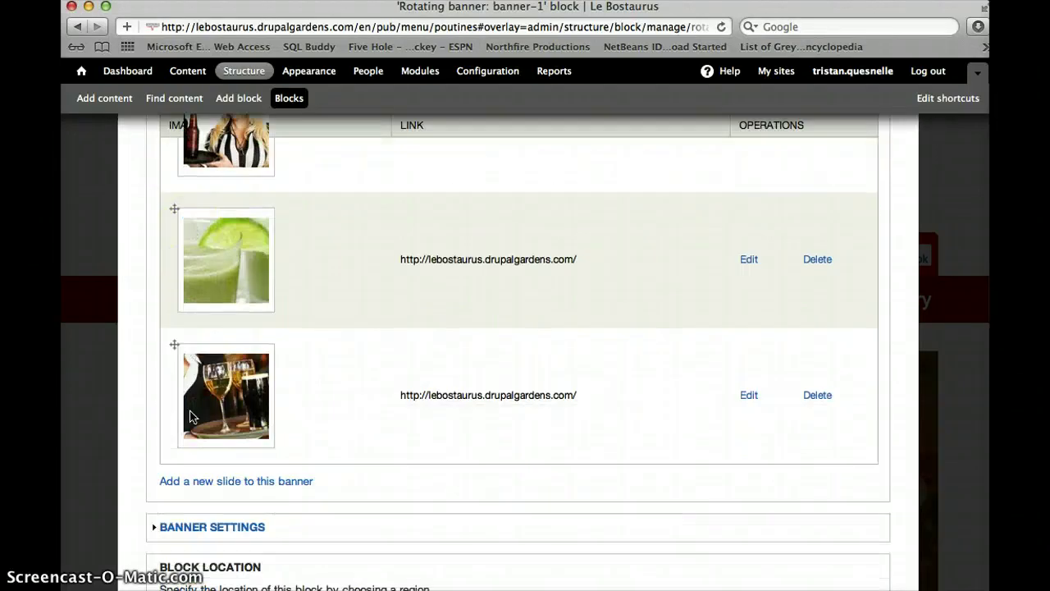
scroll(189, 416, "down", 3)
left_click(234, 283)
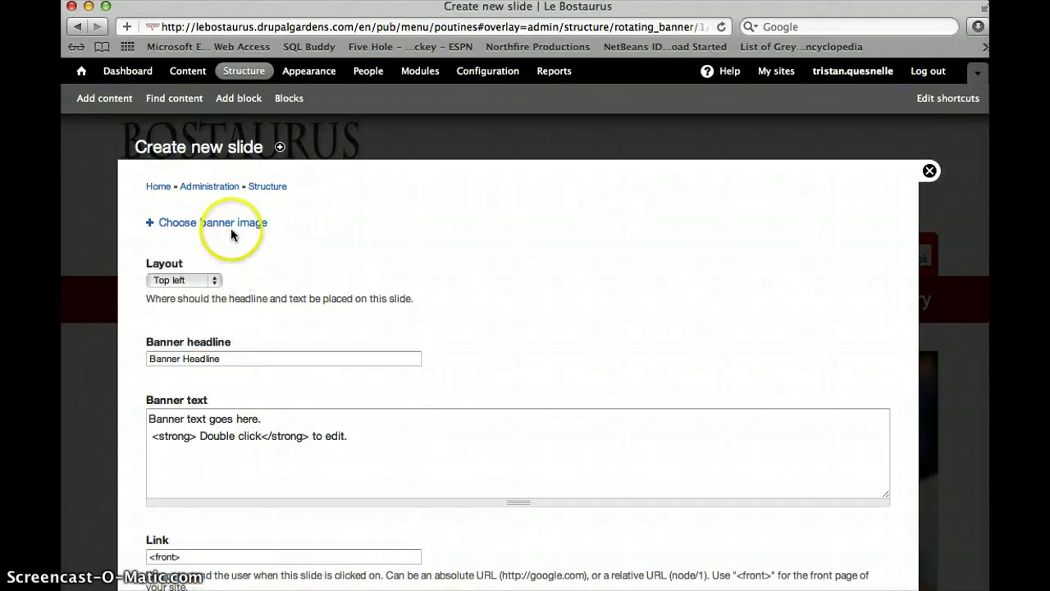
Upload test gallery.jpg from the Desktop as the new slide's banner image
left_click(231, 228)
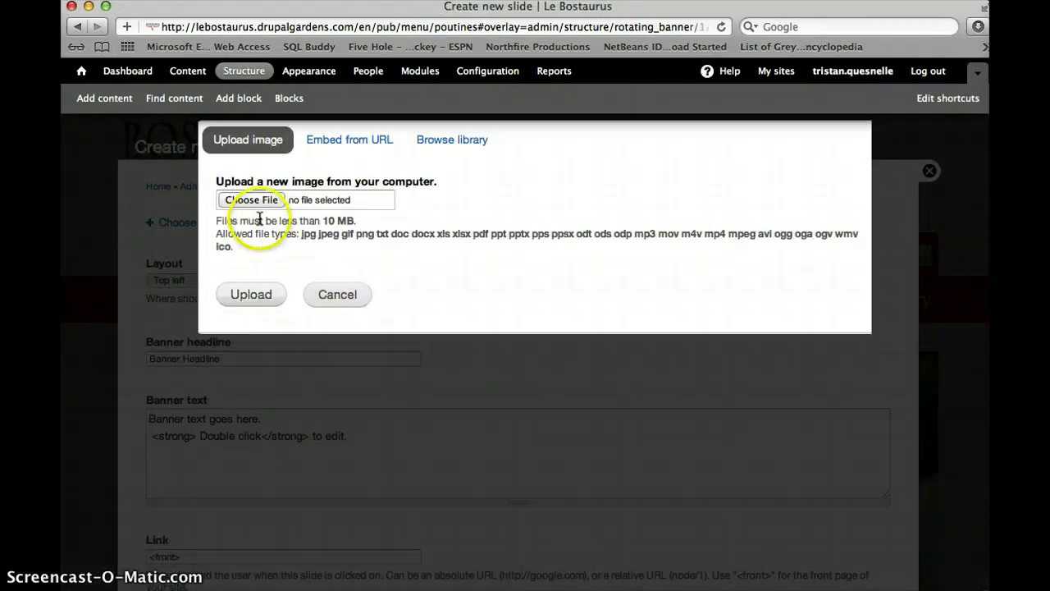
left_click(256, 201)
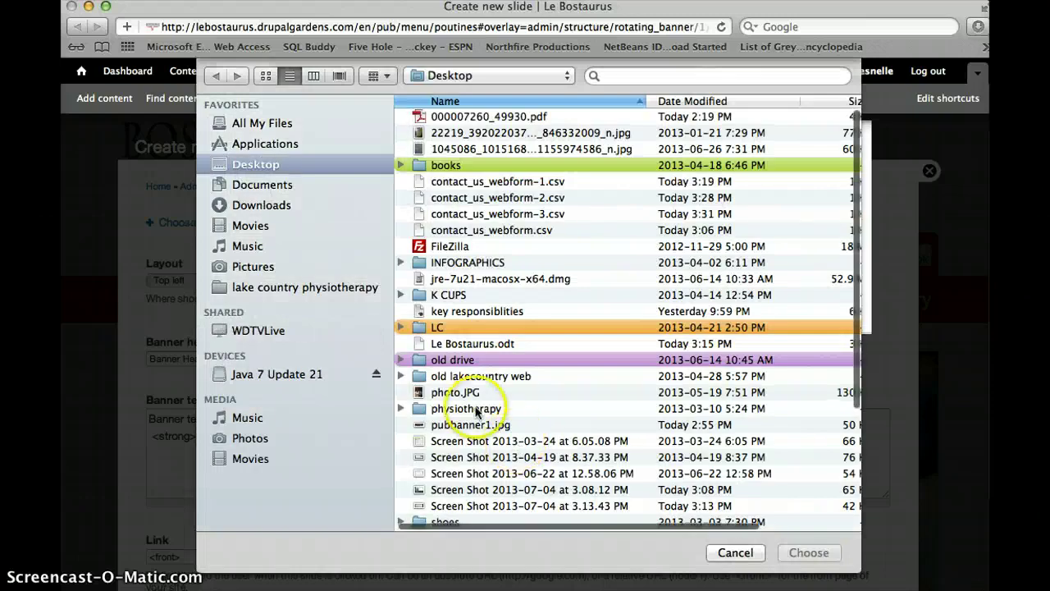
scroll(459, 408, "down", 3)
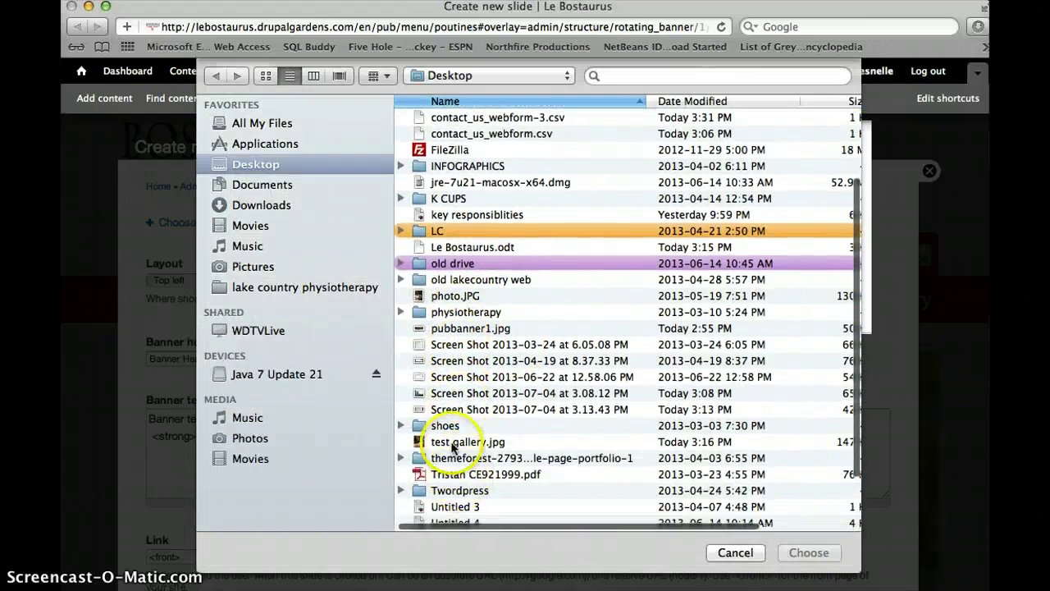
left_click(453, 443)
left_click(805, 553)
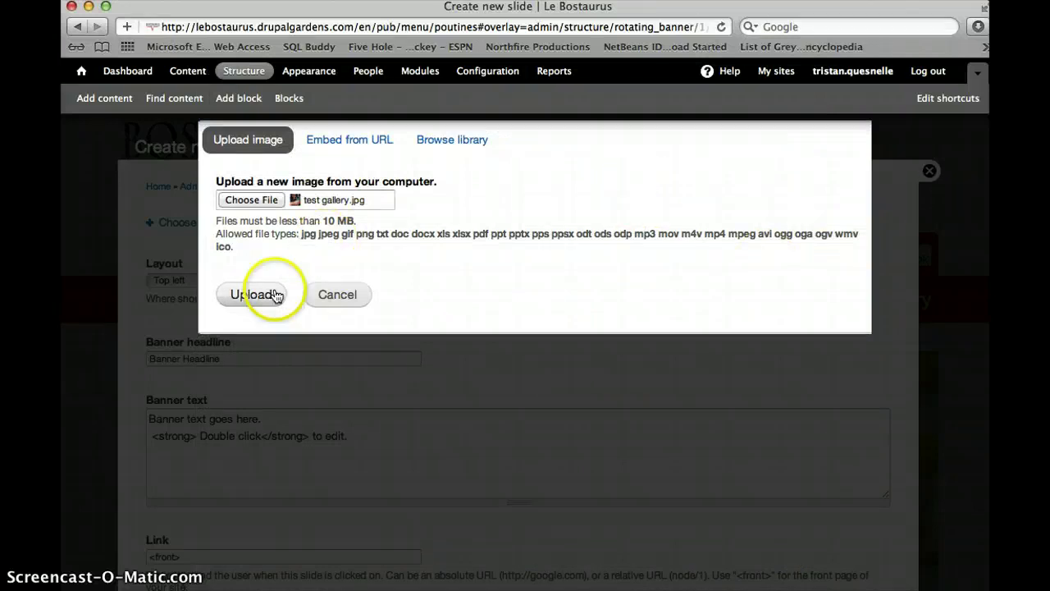
left_click(249, 296)
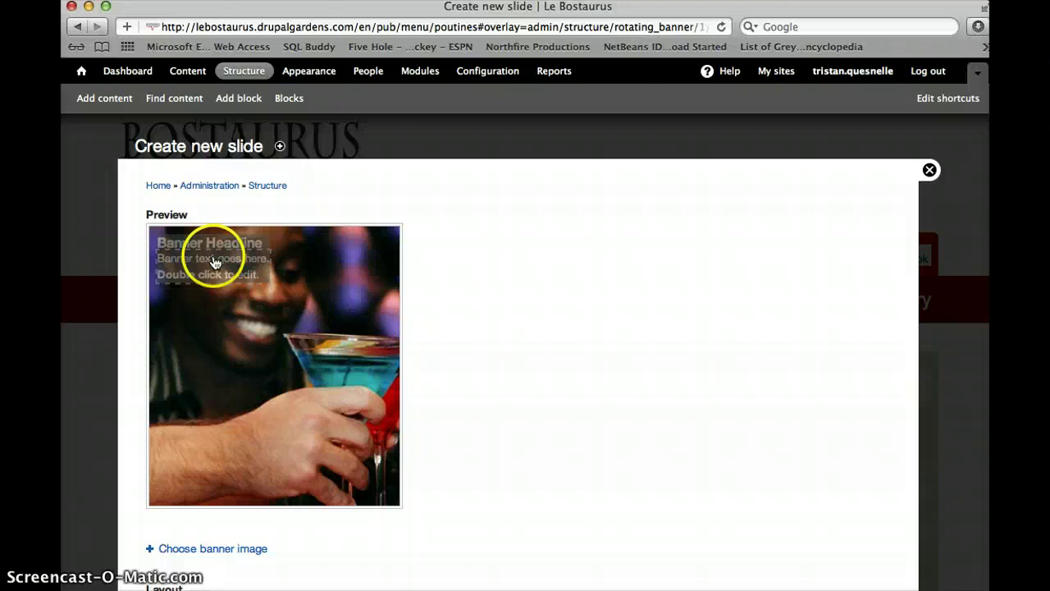
Set the slide's text layout to Top right, then change it to Bottom left
scroll(208, 500, "down", 5)
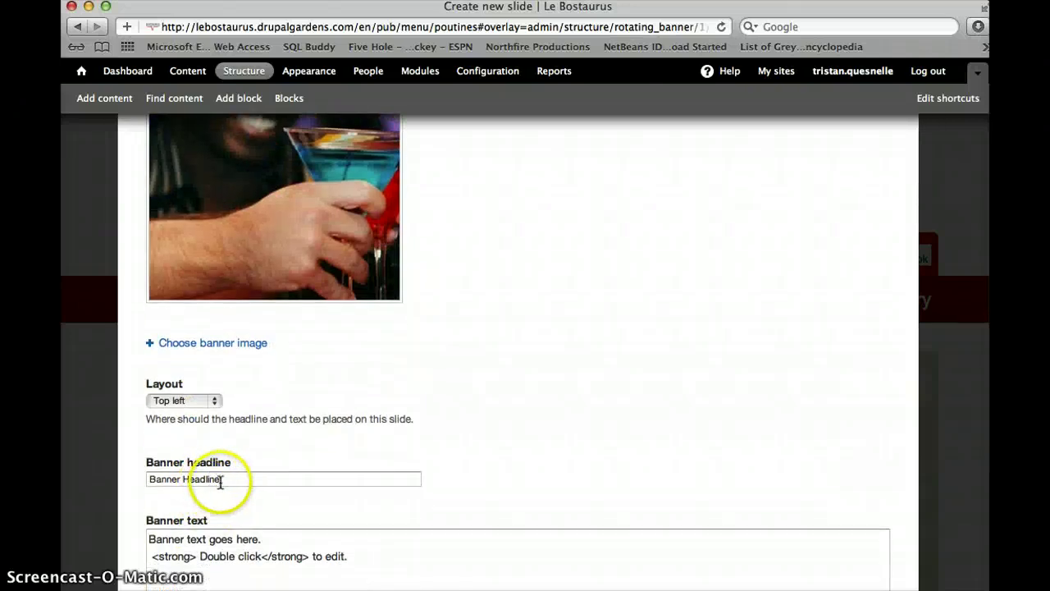
left_click_drag(220, 480, 134, 480)
scroll(303, 400, "up", 3)
scroll(301, 401, "up", 3)
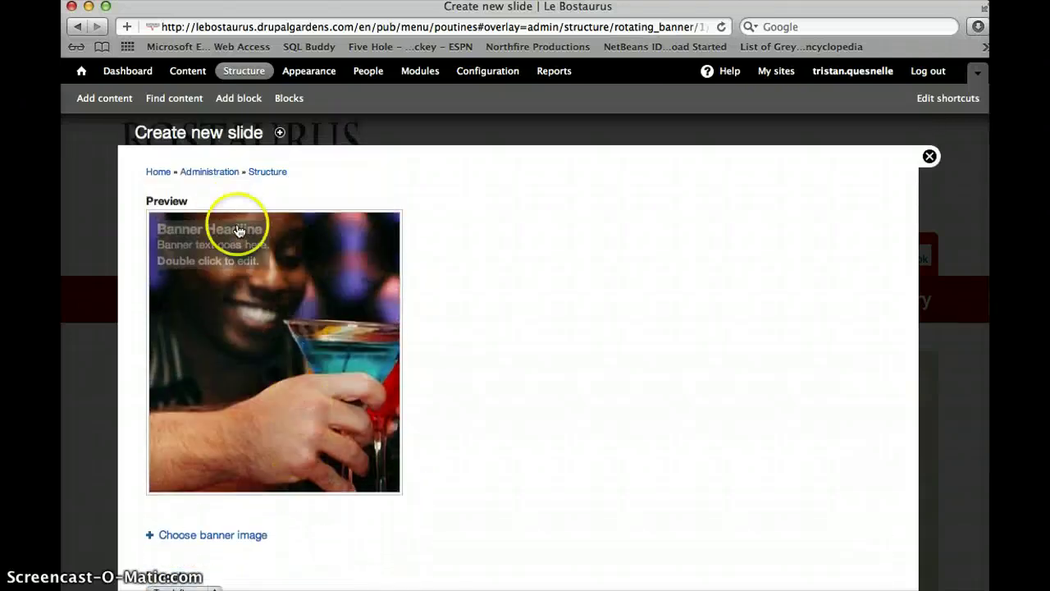
scroll(235, 438, "down", 6)
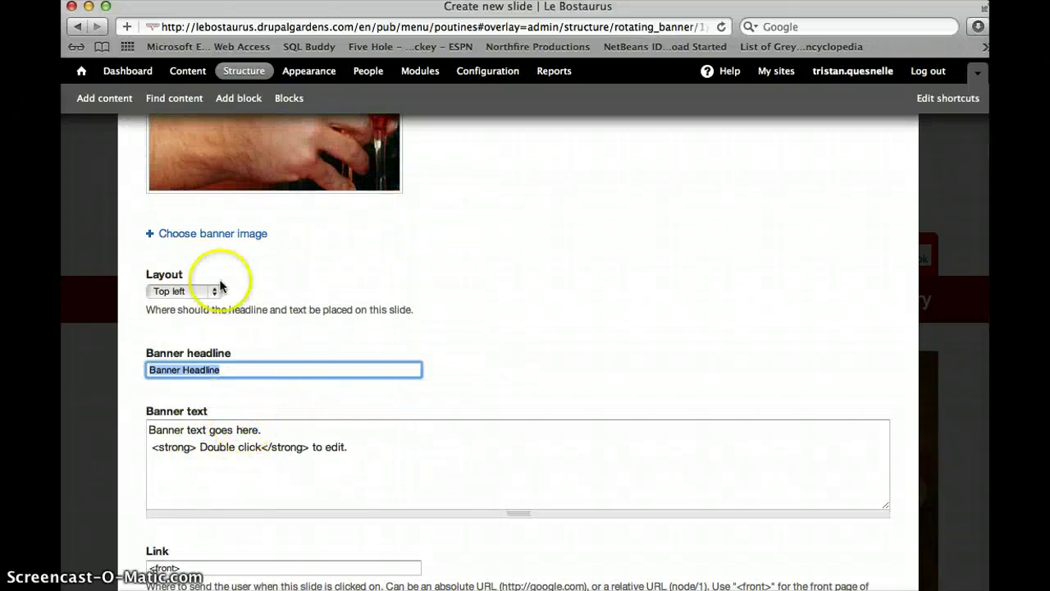
scroll(213, 287, "up", 6)
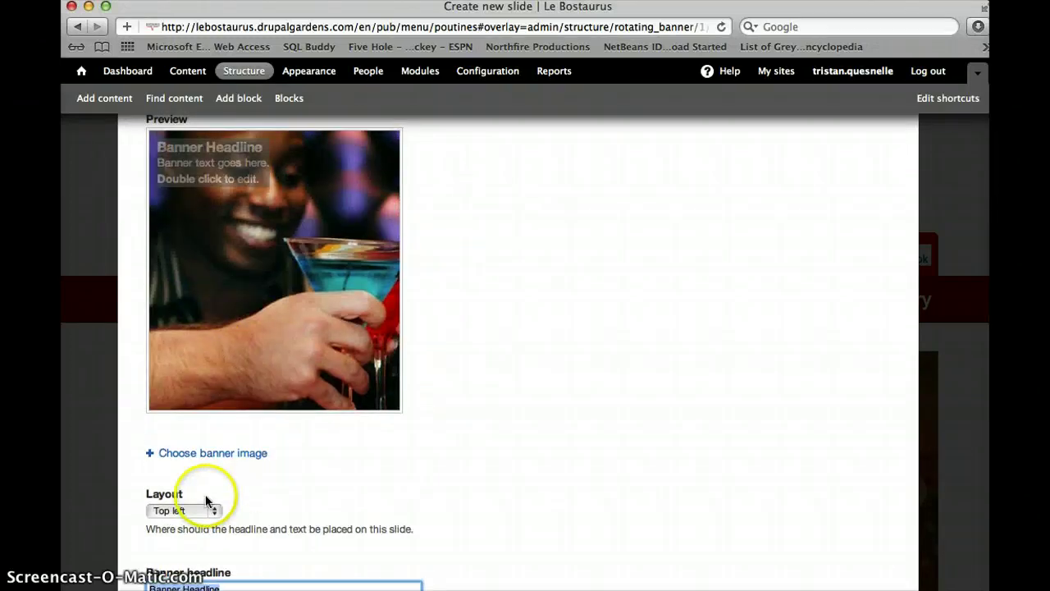
left_click(211, 508)
left_click(209, 533)
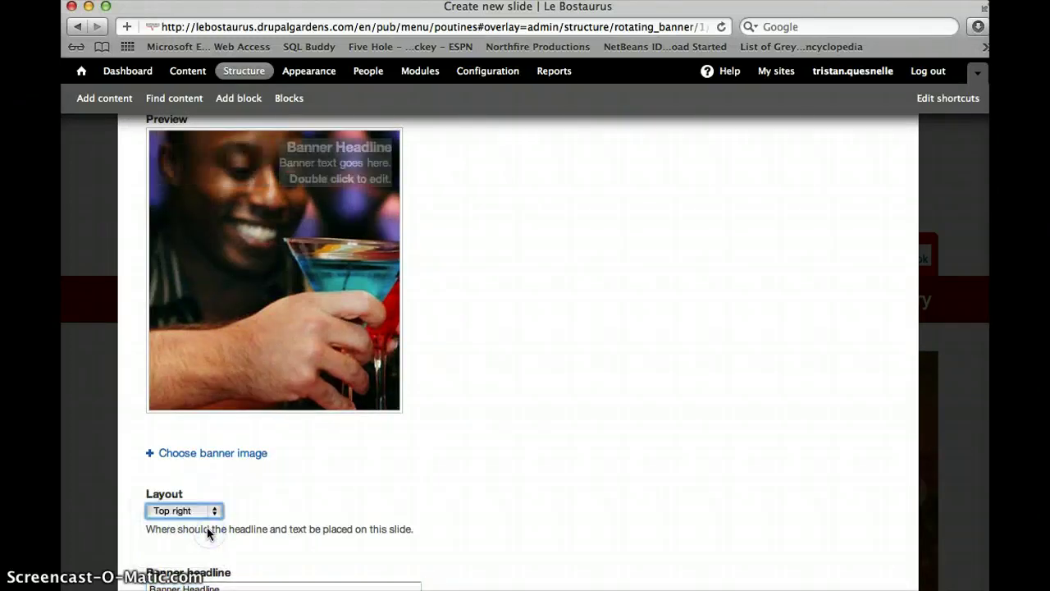
left_click(212, 512)
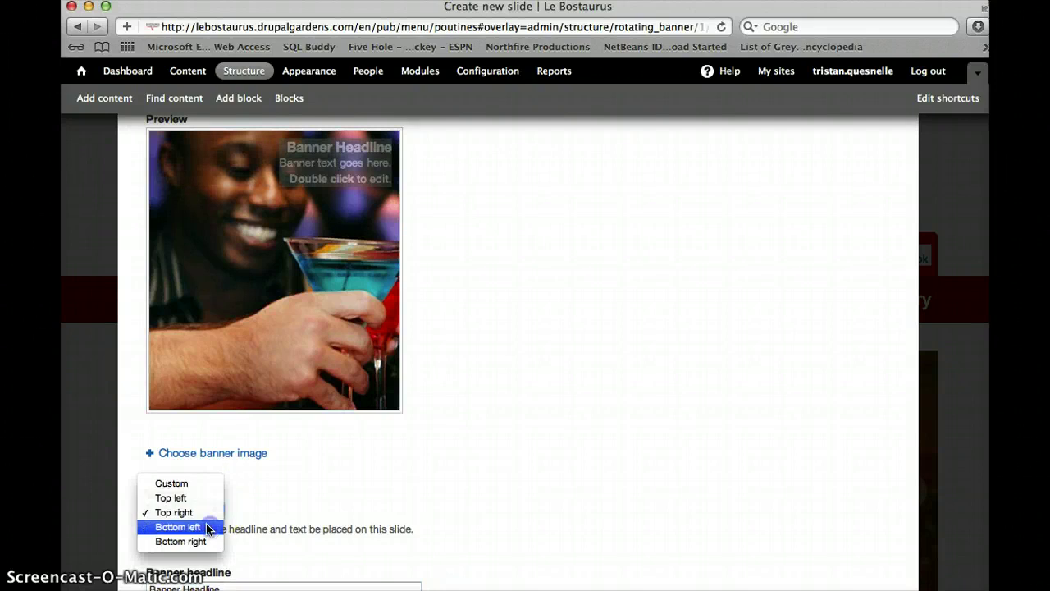
left_click(209, 527)
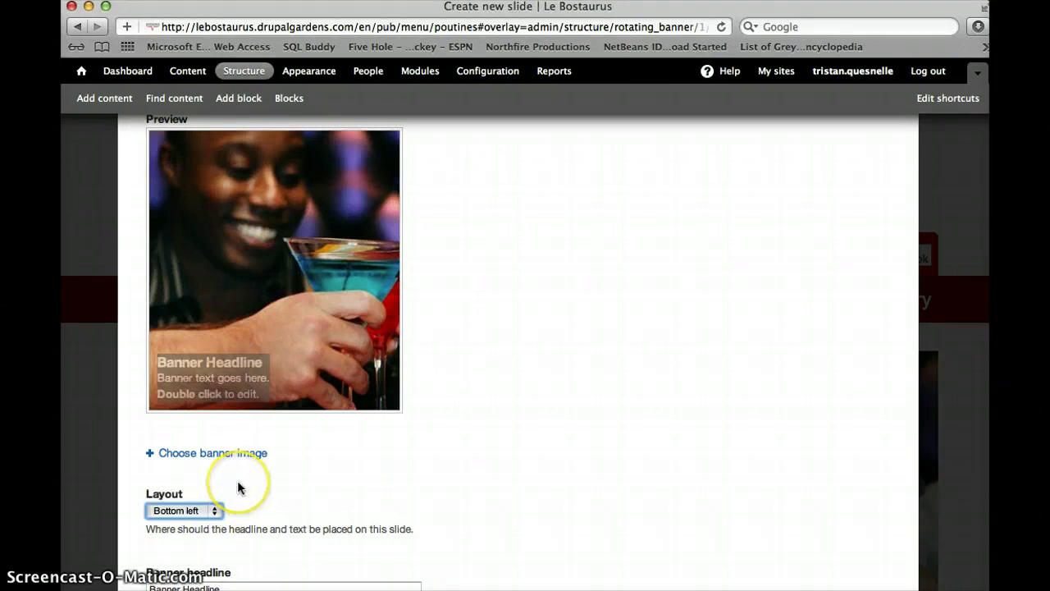
Clear the default Banner headline and Banner text fields
scroll(211, 527, "down", 3)
left_click(205, 503)
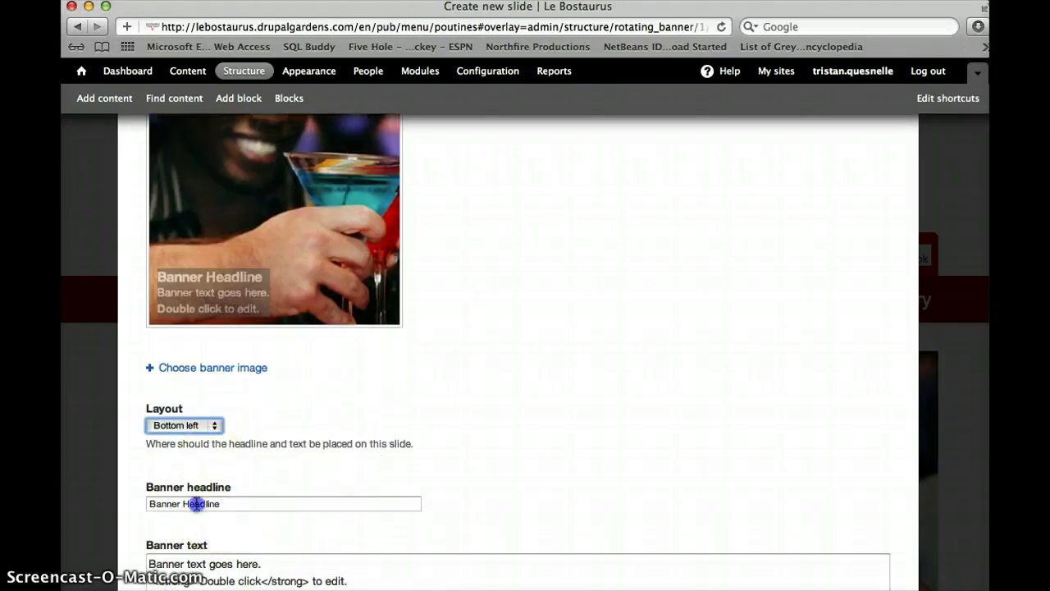
scroll(201, 544, "down", 2)
left_click(204, 541)
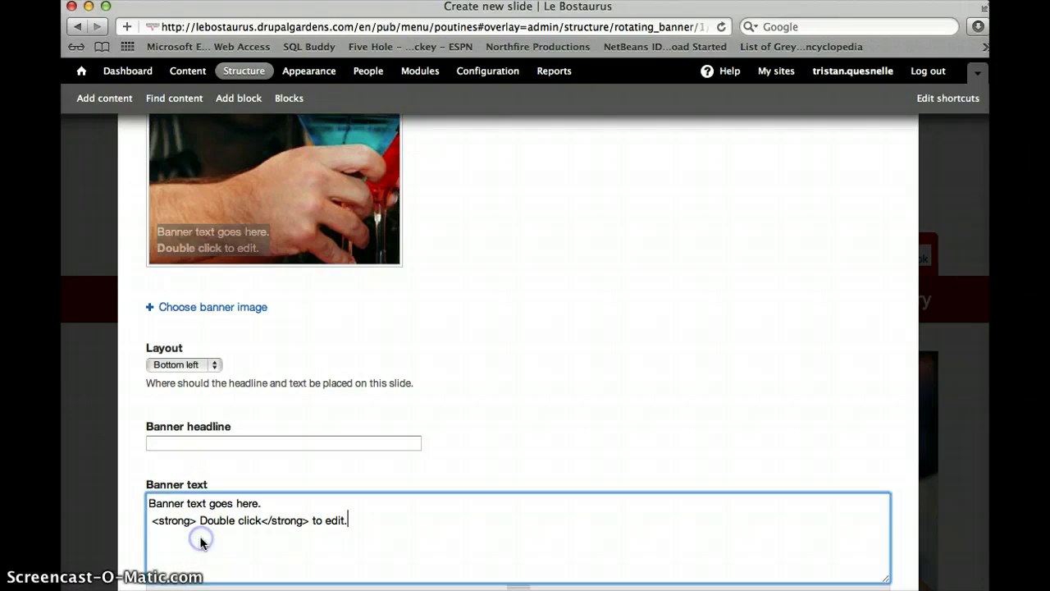
key("super+a")
key("BackSpace")
Discard the new slide and close the form, returning to the Pub Menu page
scroll(292, 490, "up", 8)
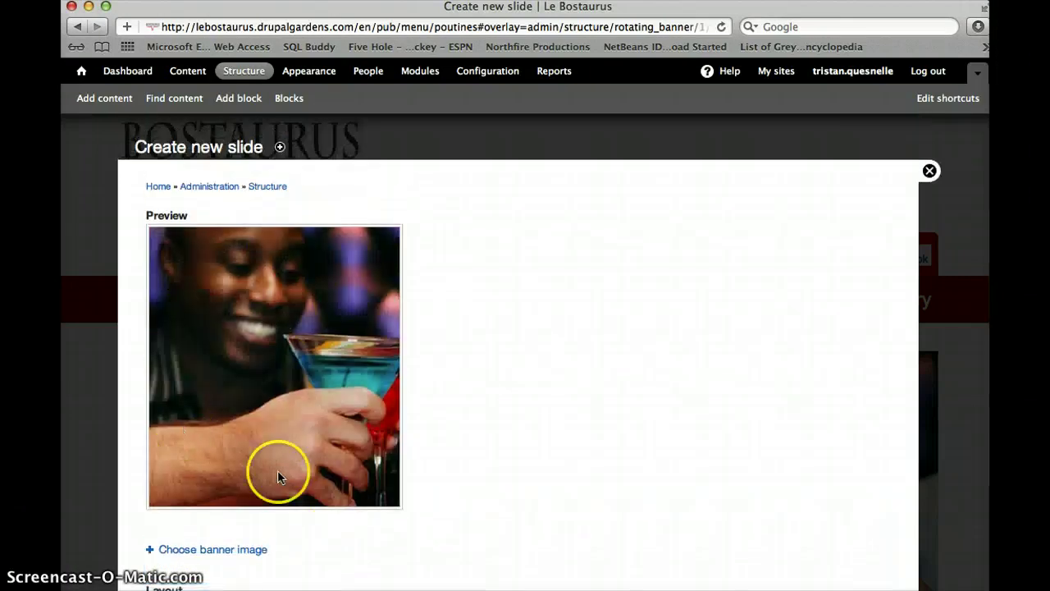
scroll(262, 337, "down", 8)
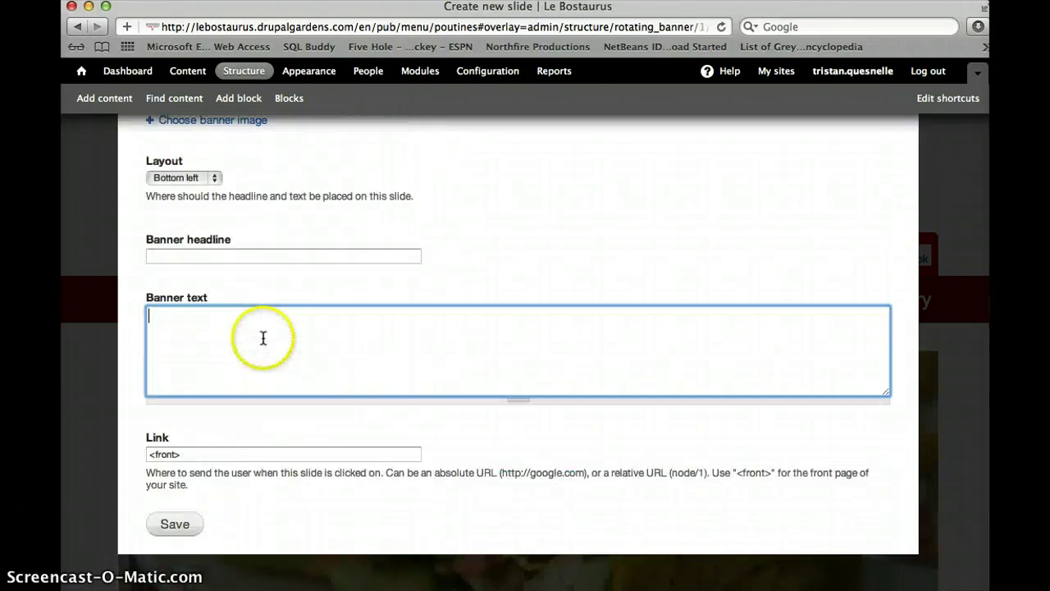
scroll(319, 387, "up", 8)
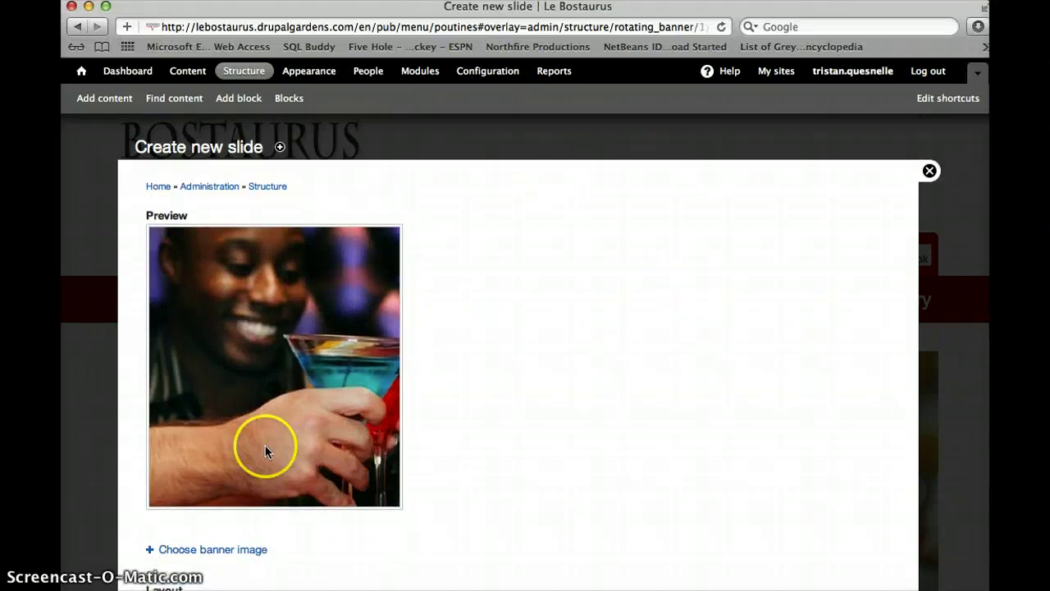
scroll(264, 450, "down", 5)
scroll(490, 325, "up", 3)
scroll(491, 323, "up", 2)
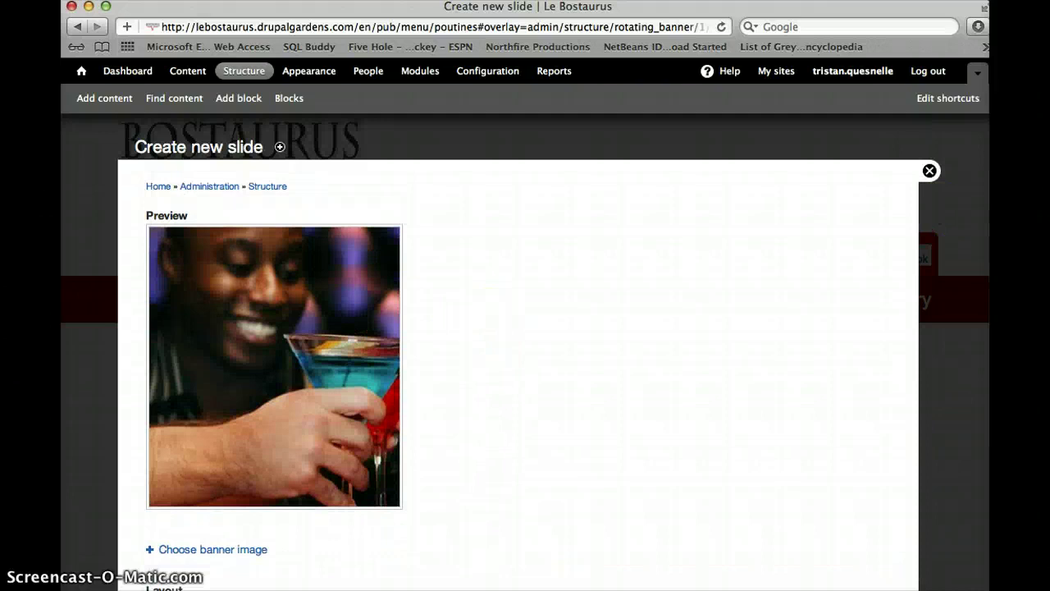
left_click(929, 172)
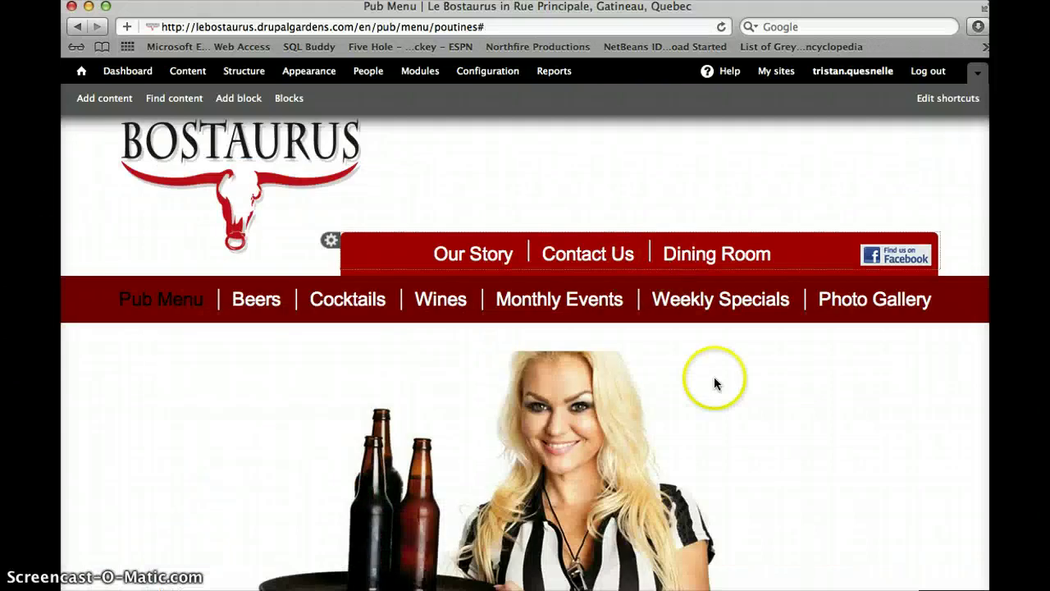
Go to Dining Room > Cocktails > Martini 9 and open the page's Edit form
left_click(739, 271)
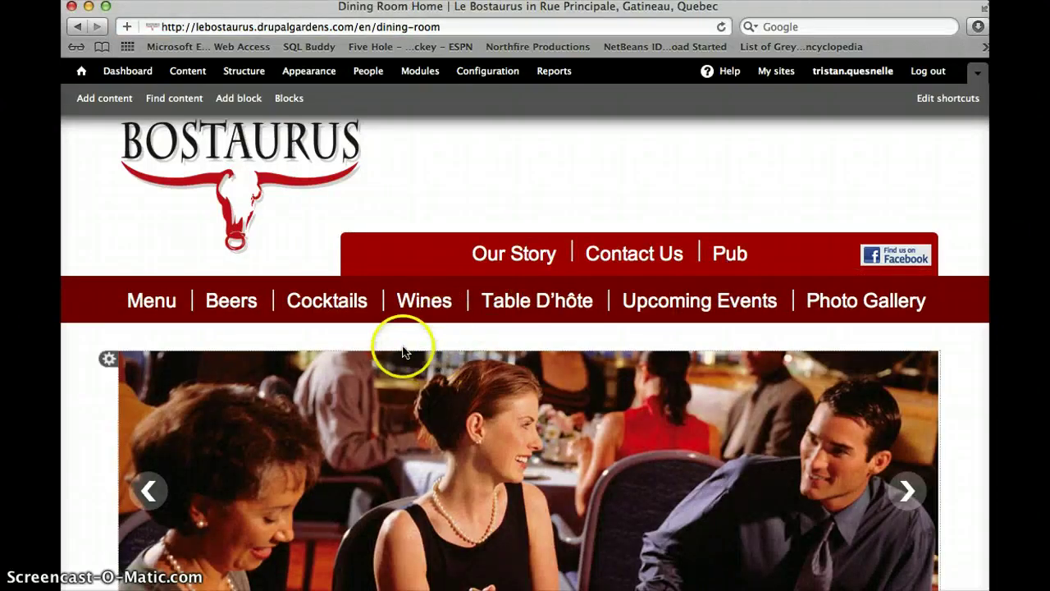
left_click(334, 306)
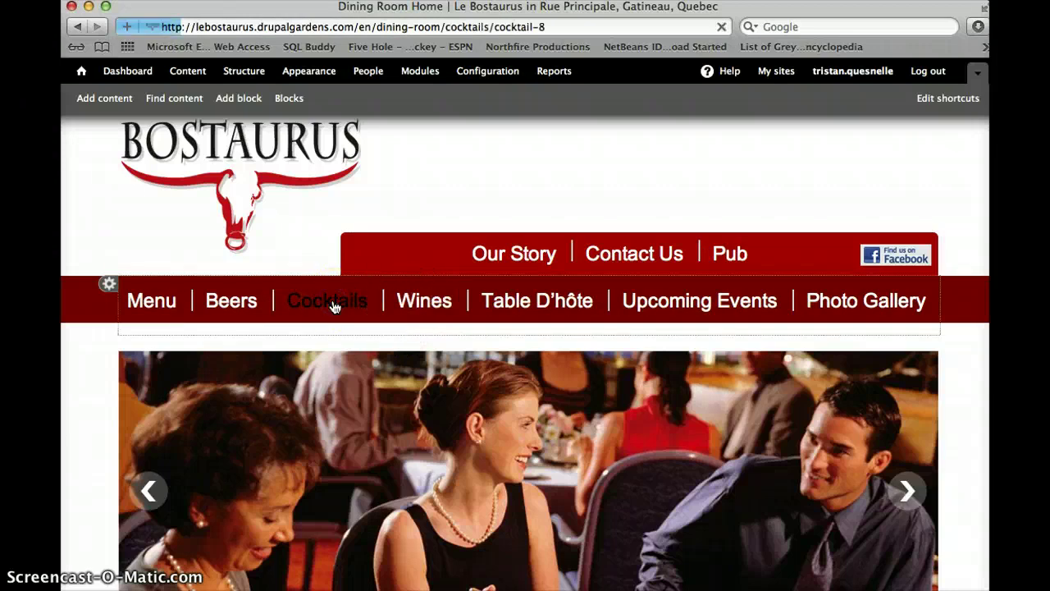
left_click(383, 361)
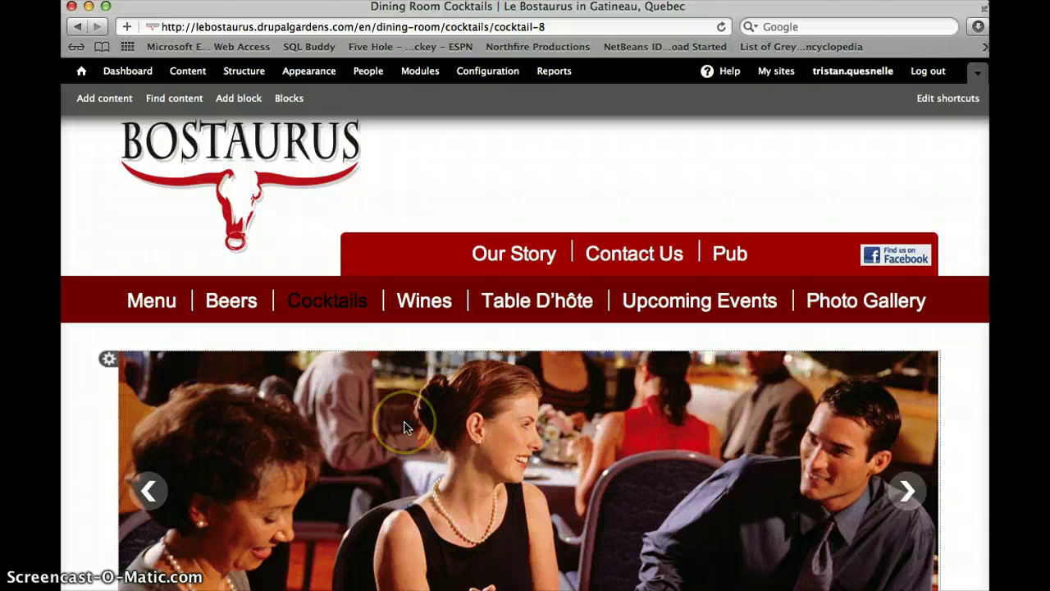
scroll(404, 428, "down", 10)
left_click(166, 331)
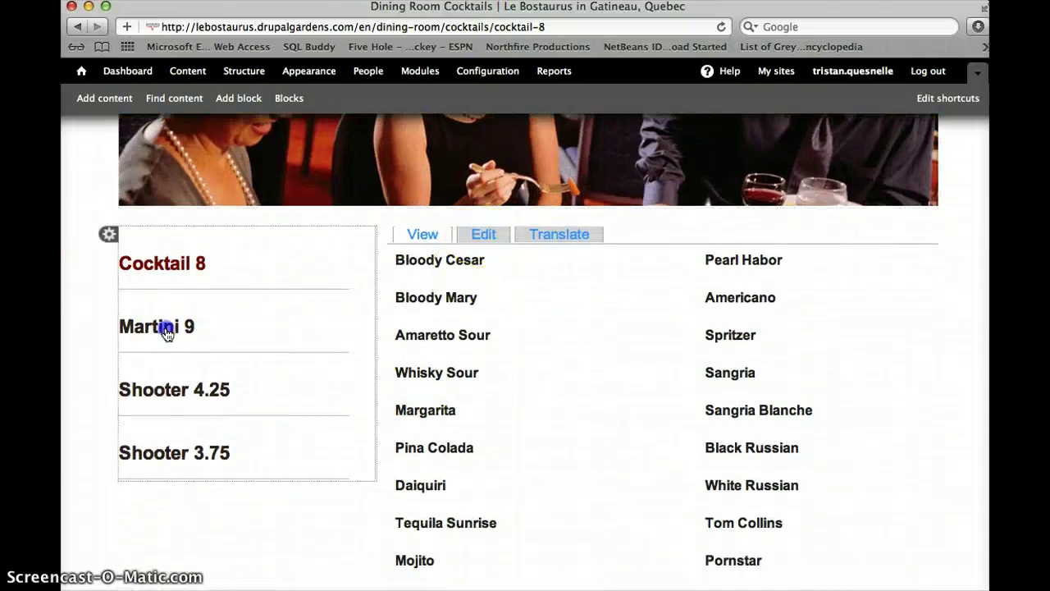
scroll(509, 345, "down", 10)
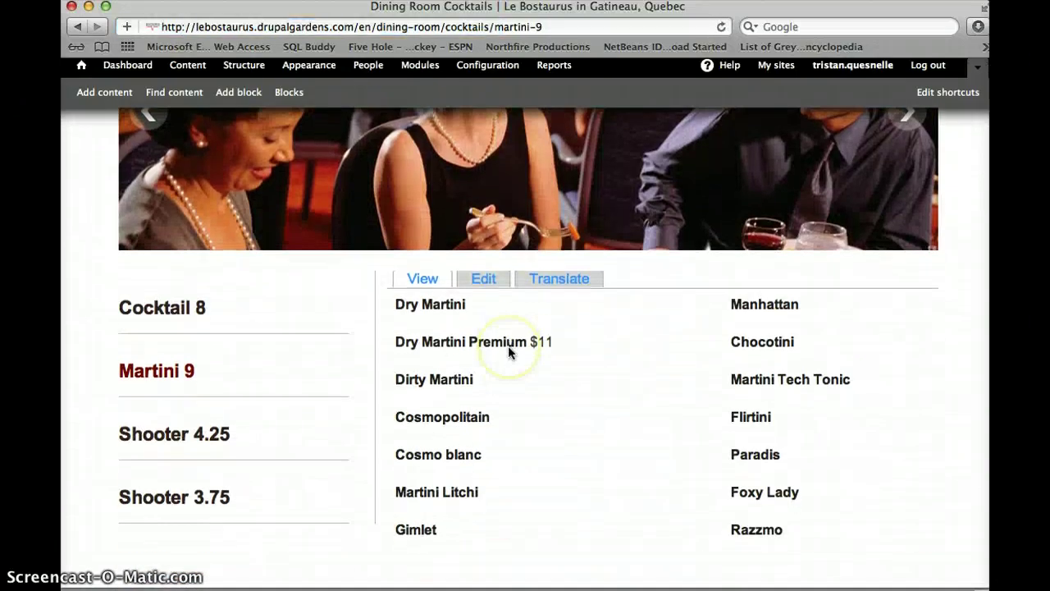
left_click(487, 286)
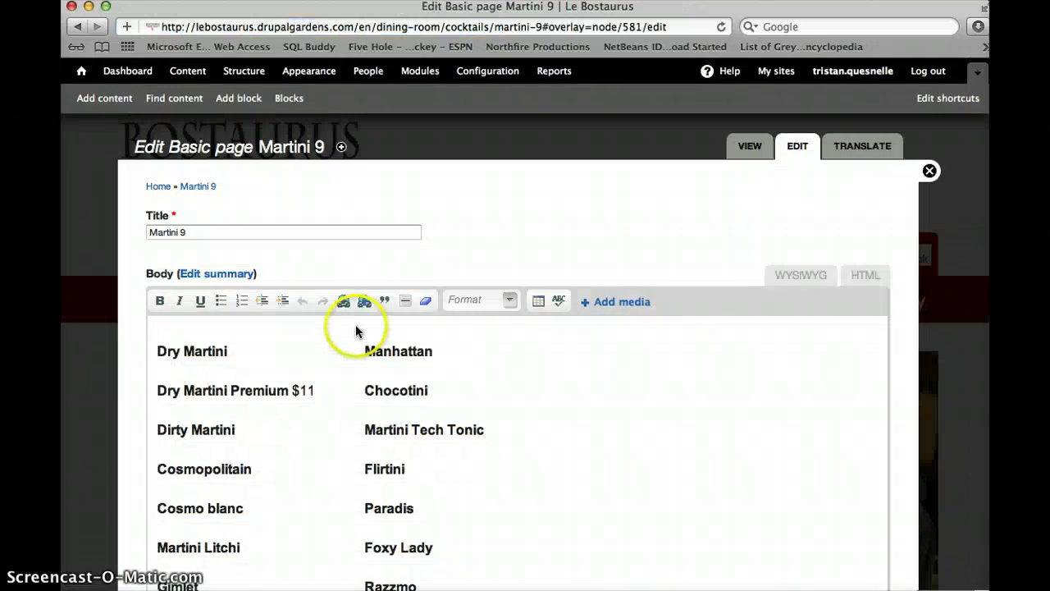
Add a blank line below Razzmo in the martini table, then remove it again
scroll(355, 328, "down", 2)
scroll(355, 331, "down", 2)
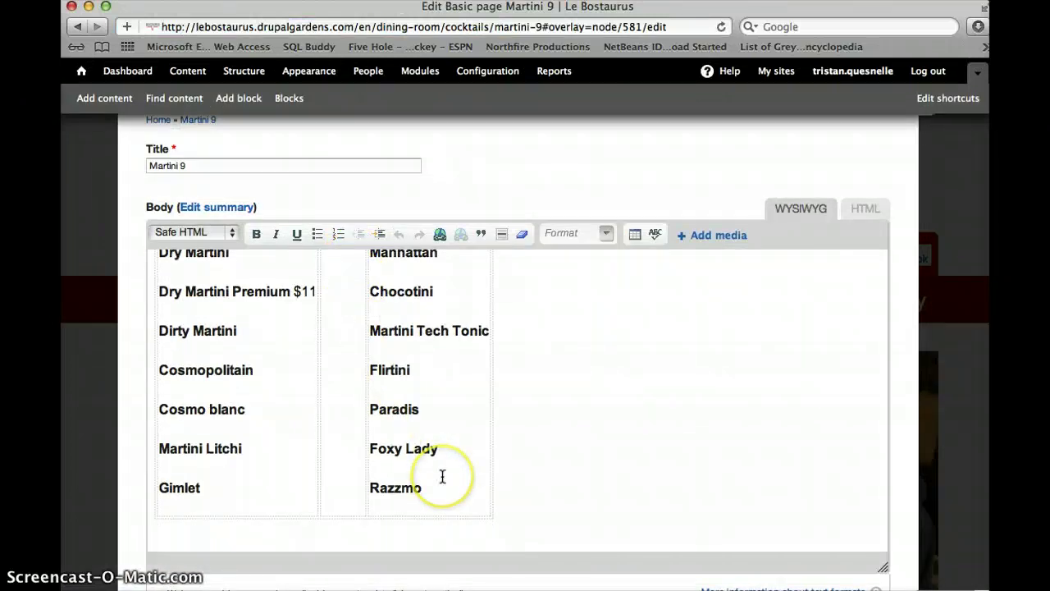
left_click(438, 489)
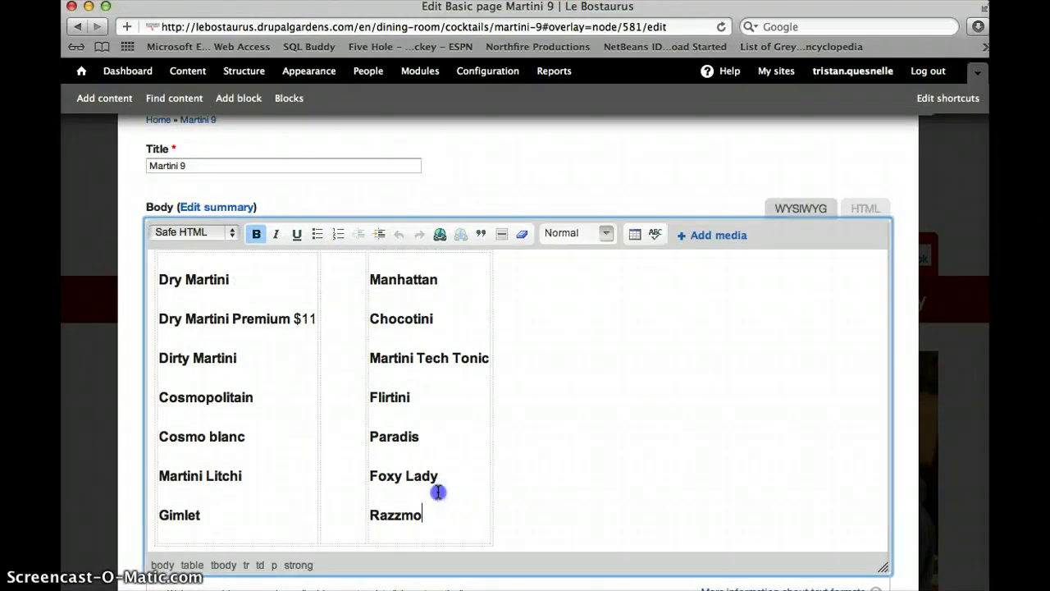
right_click(438, 491)
left_click(441, 512)
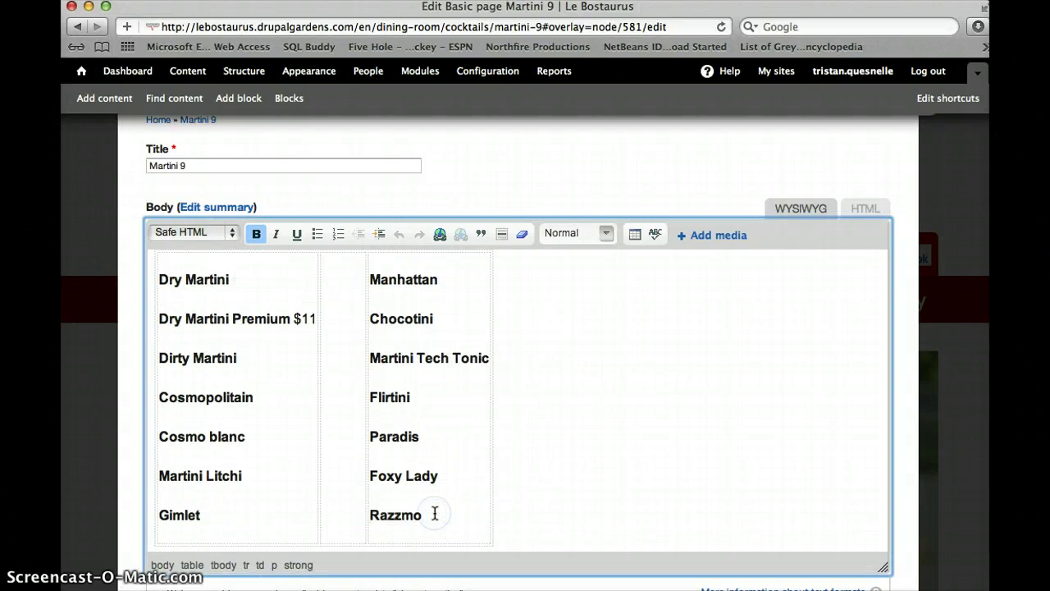
key("Return")
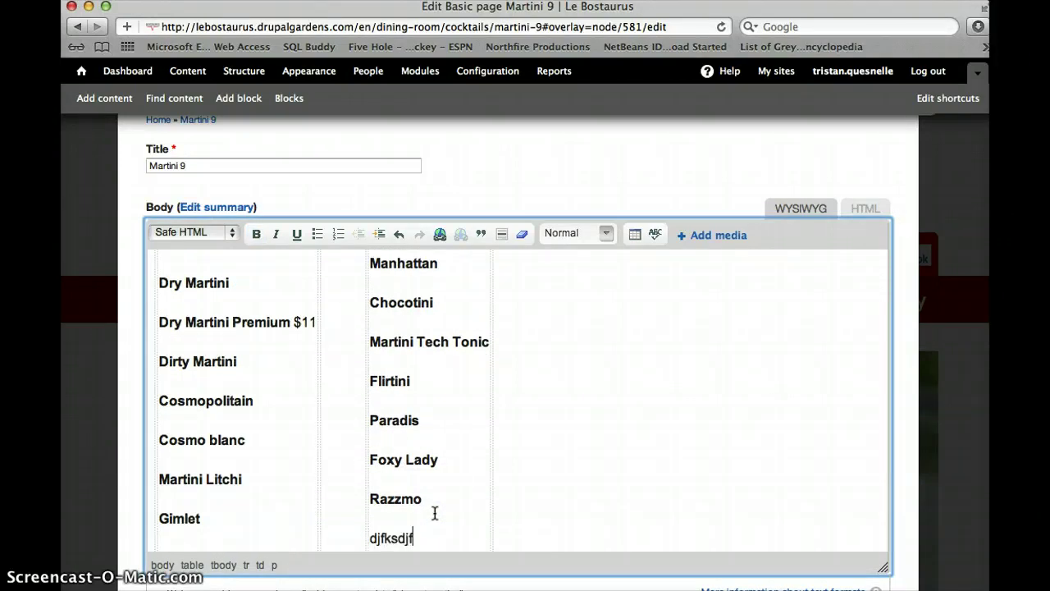
key("BackSpace")
key("BackSpace")
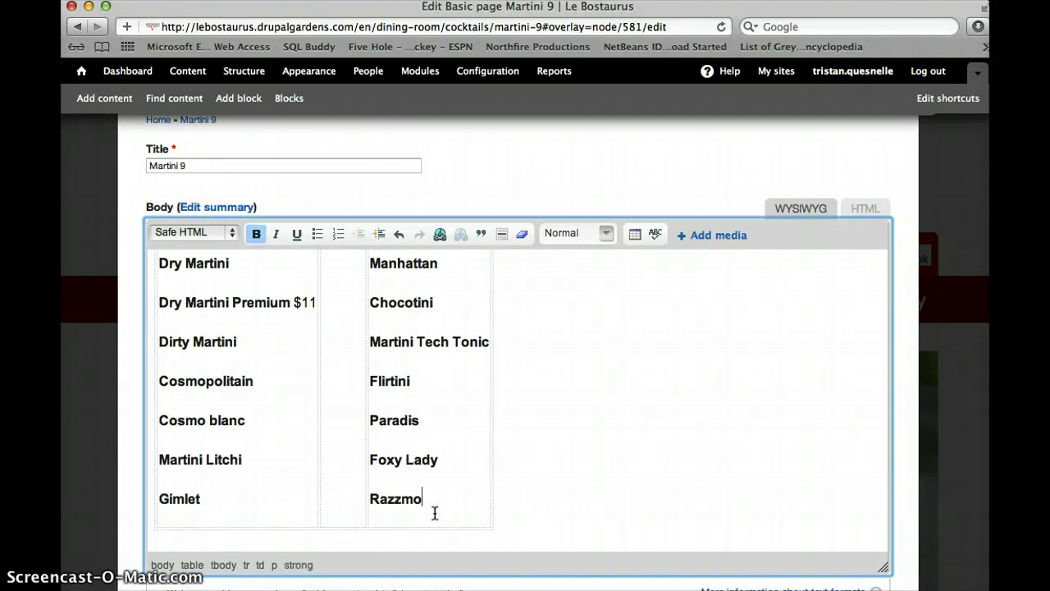
Close the Martini 9 edit form unsaved and go to the Pub section
scroll(461, 480, "down", 10)
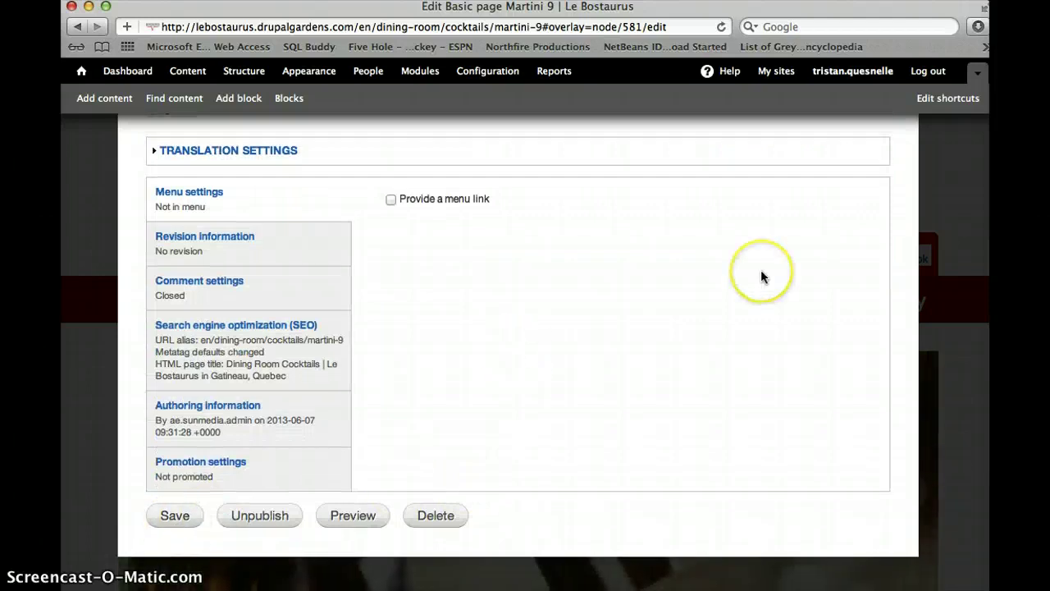
scroll(761, 269, "up", 10)
left_click(929, 172)
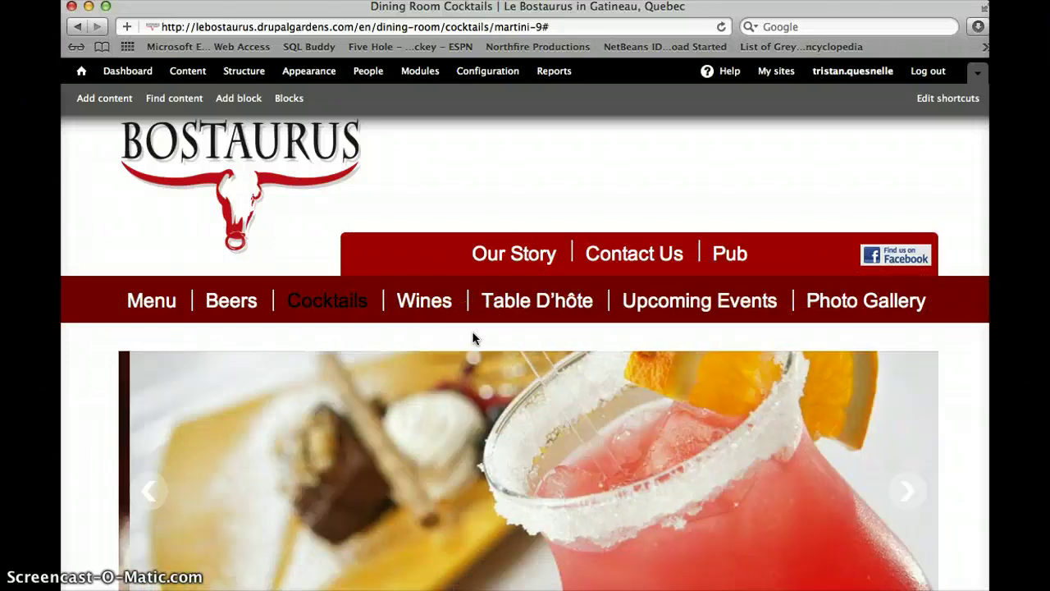
left_click(727, 253)
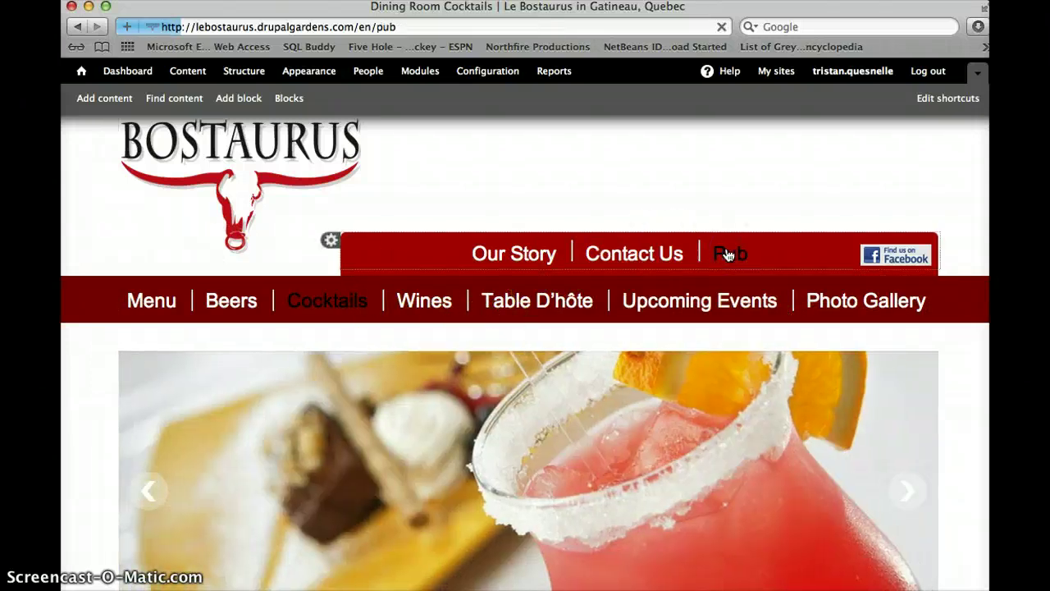